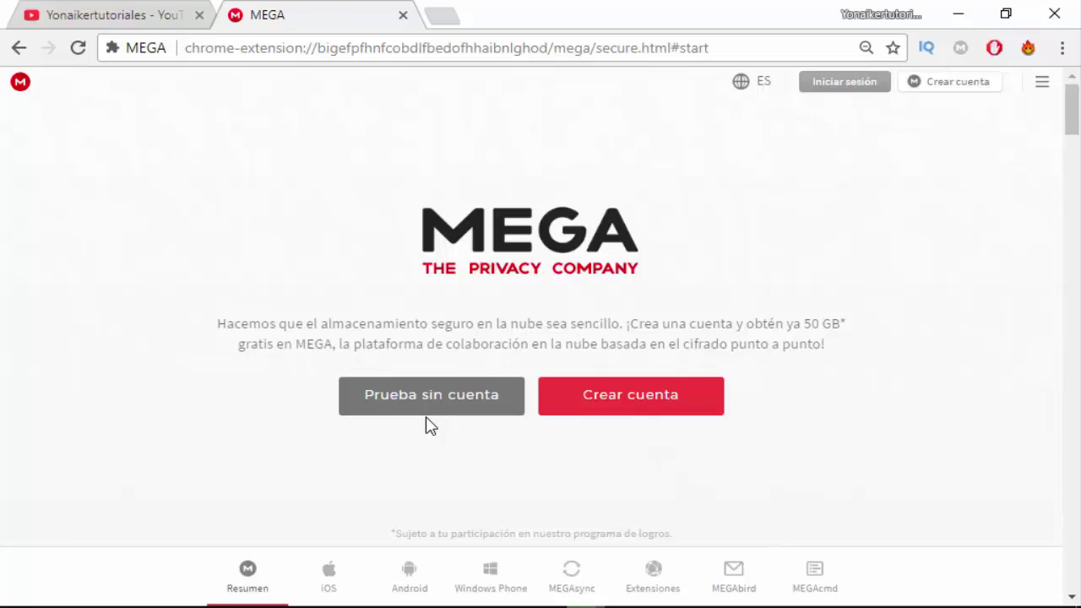
# Start a new MEGA account and enter the first and last name.
pyautogui.click(630, 397)
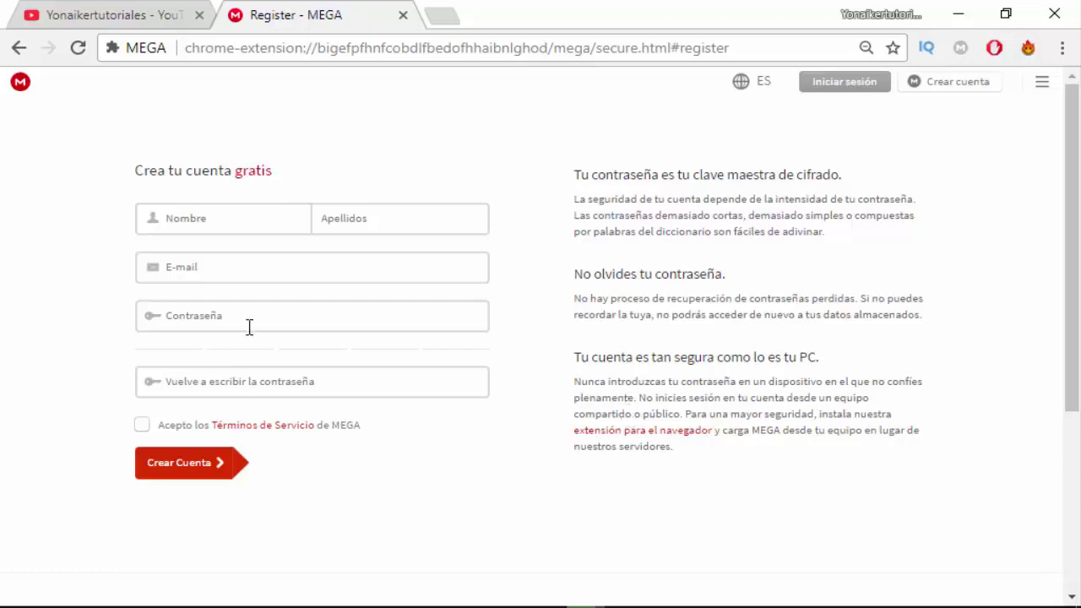
pyautogui.click(218, 209)
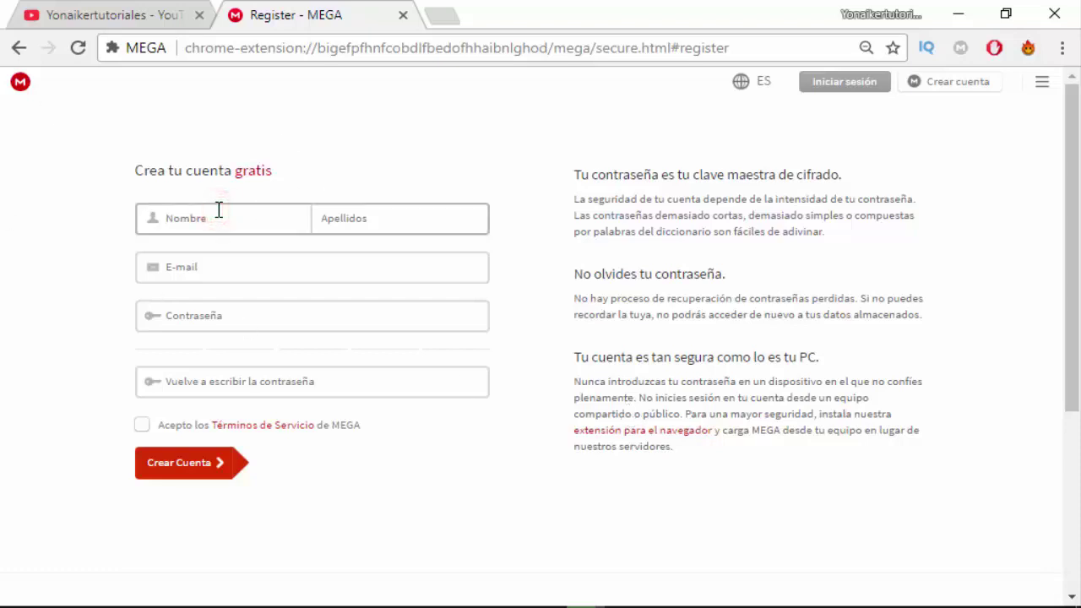
pyautogui.click(343, 211)
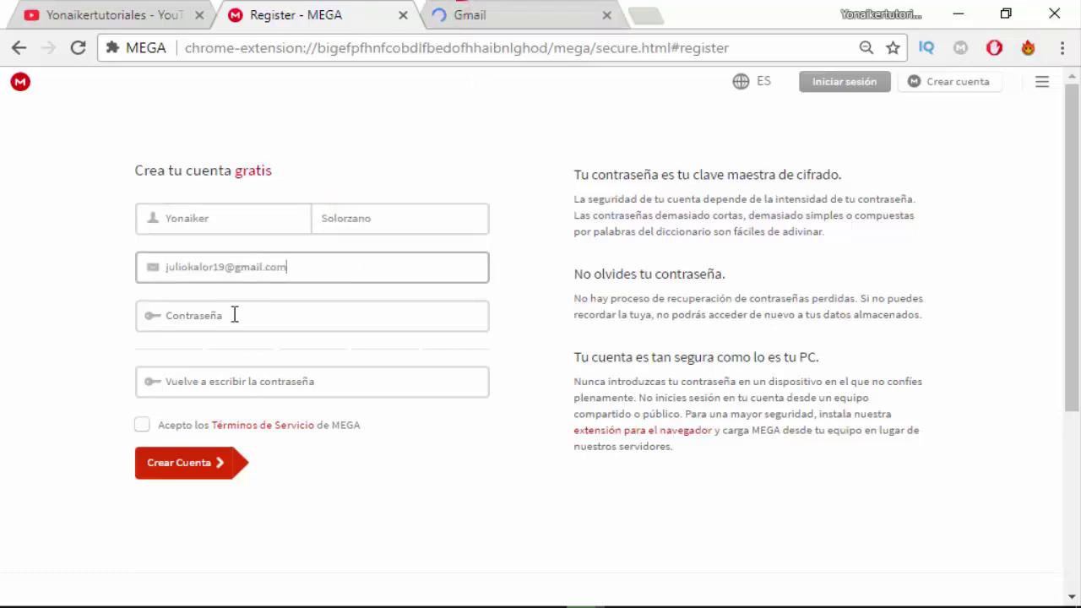
# Enter the account password and type it again in the confirmation field.
pyautogui.click(235, 315)
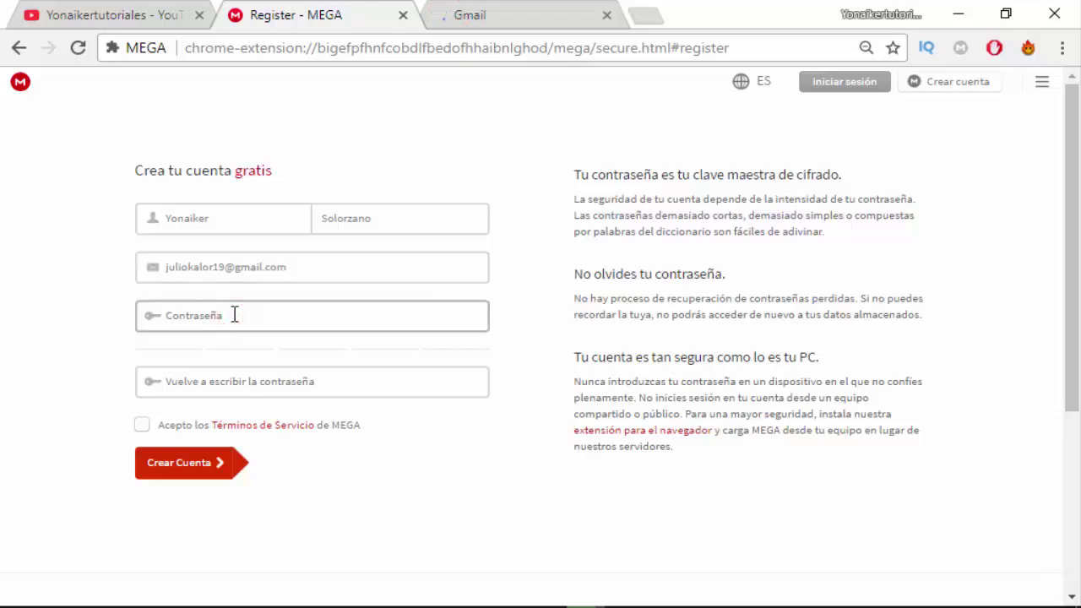
pyautogui.write('j')
pyautogui.press('BackSpace')
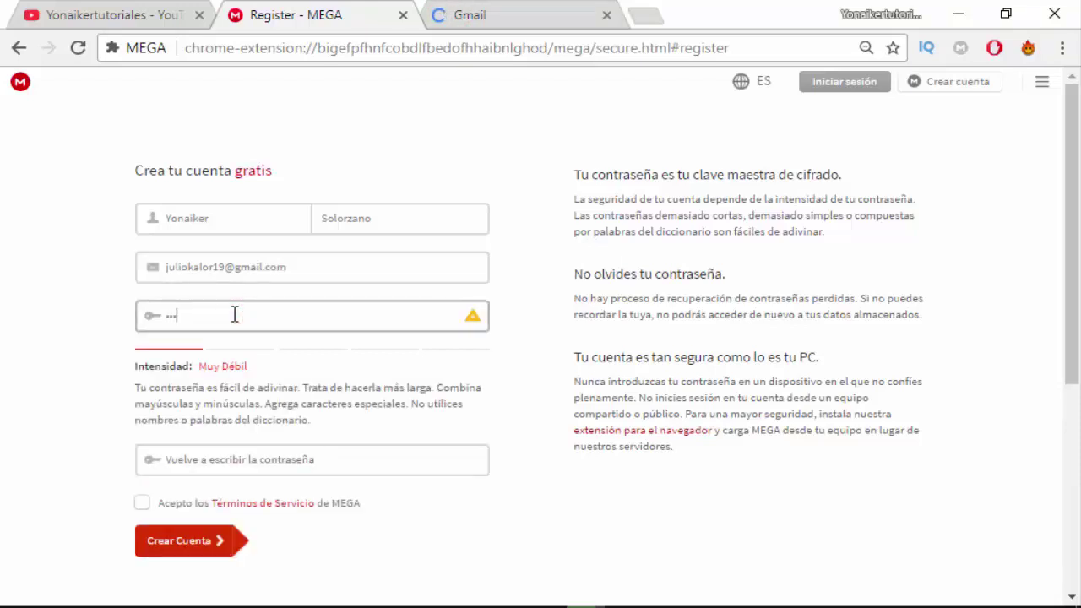
pyautogui.click(214, 460)
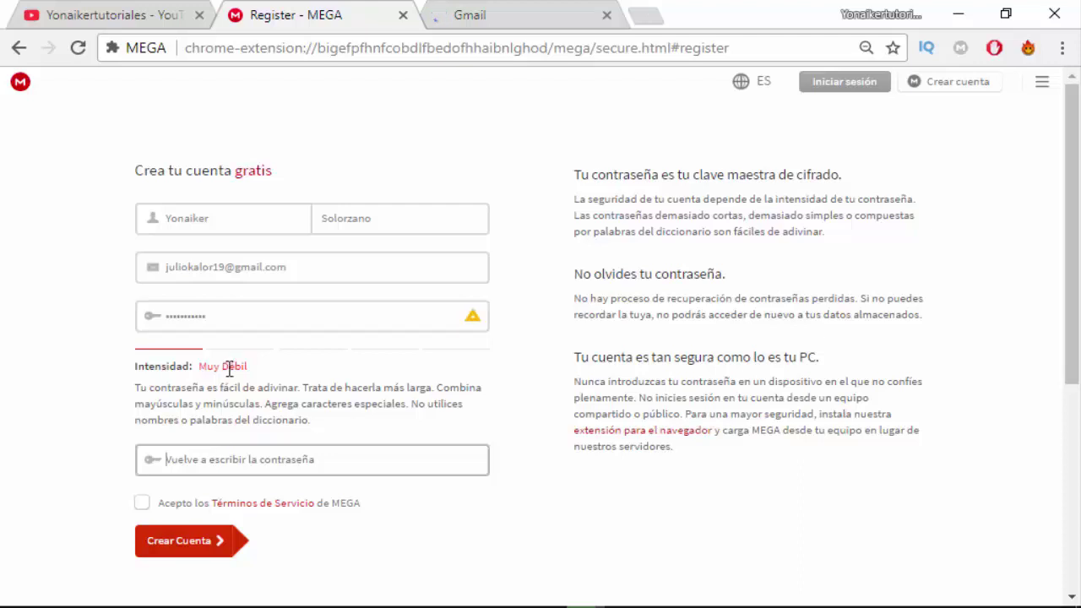
pyautogui.click(194, 366)
pyautogui.click(220, 314)
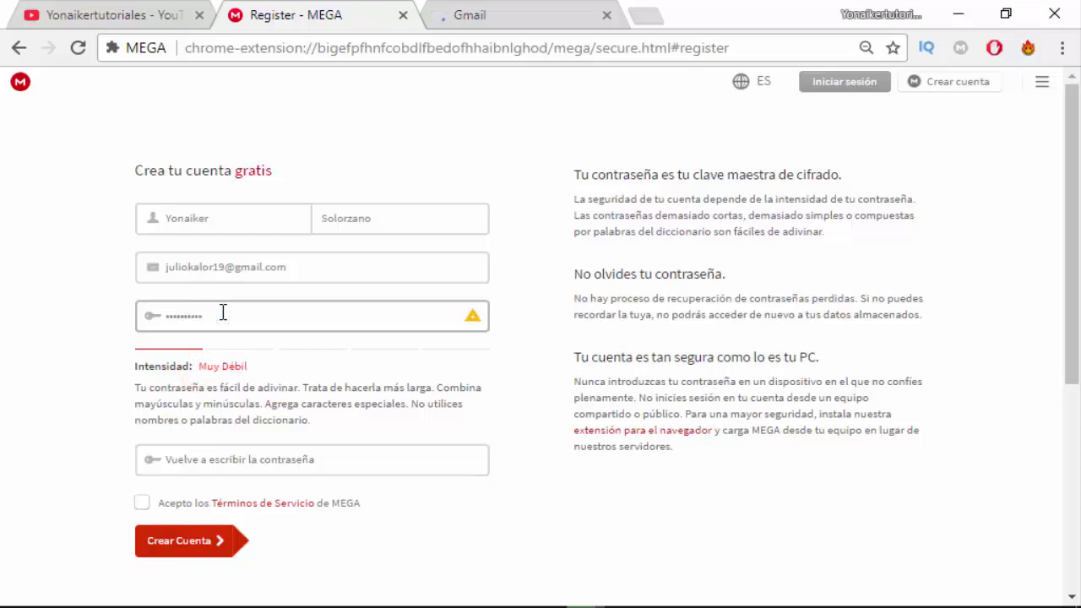
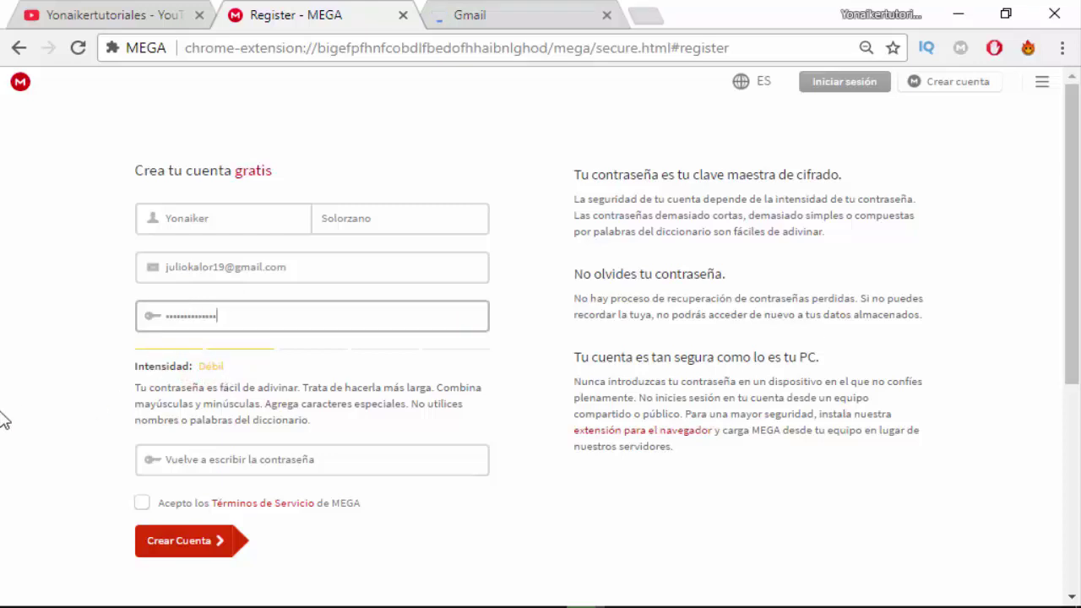
pyautogui.click(193, 454)
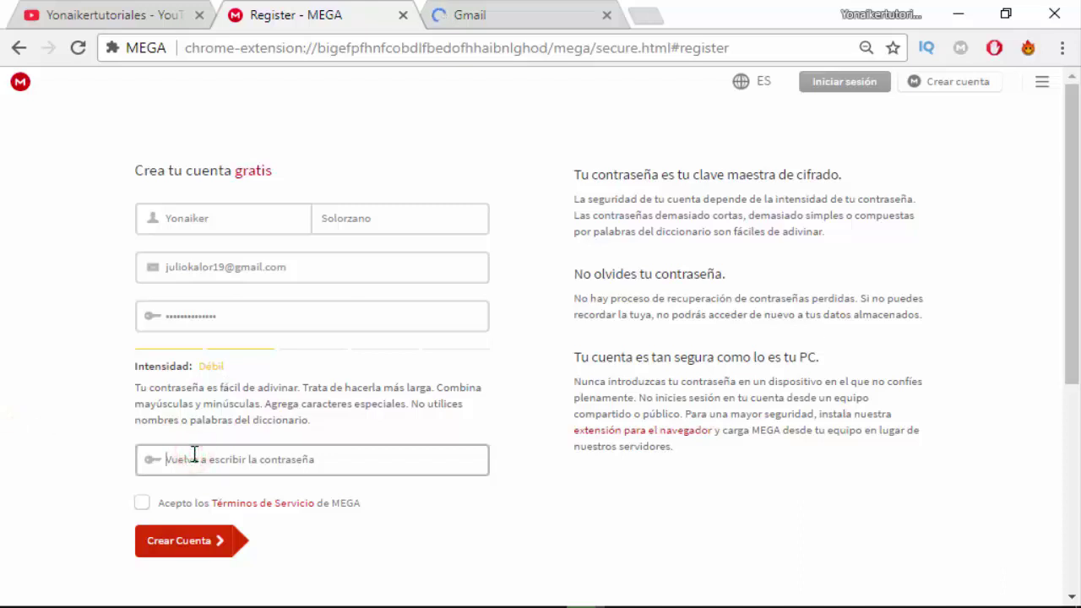
pyautogui.write('••••••••••••••')
# Accept MEGA's Terms of Service, re-enter the mismatched password, and resubmit the registration form.
pyautogui.click(140, 504)
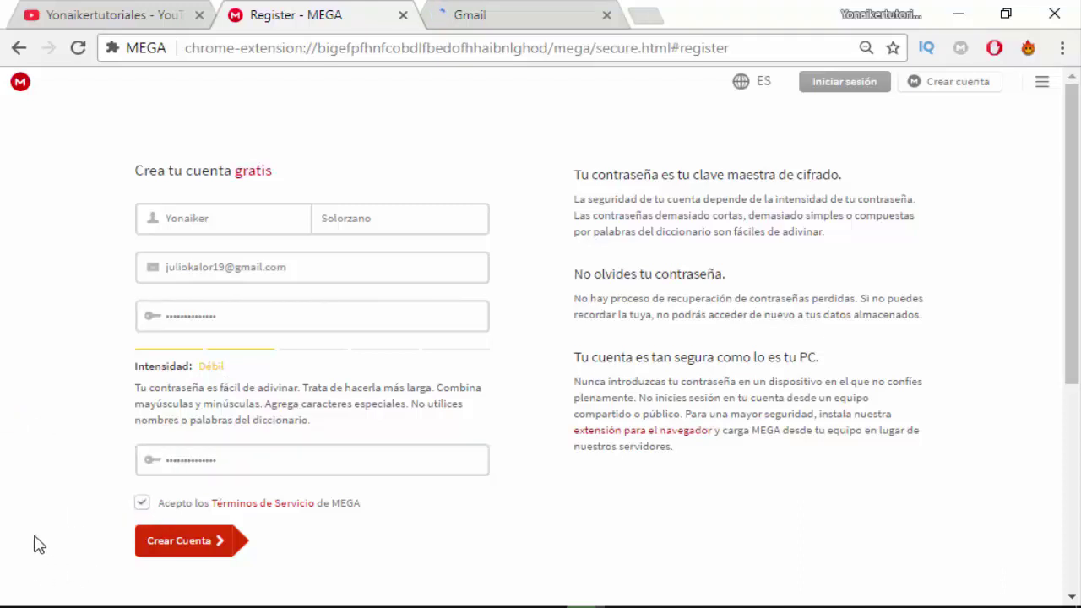
pyautogui.click(202, 551)
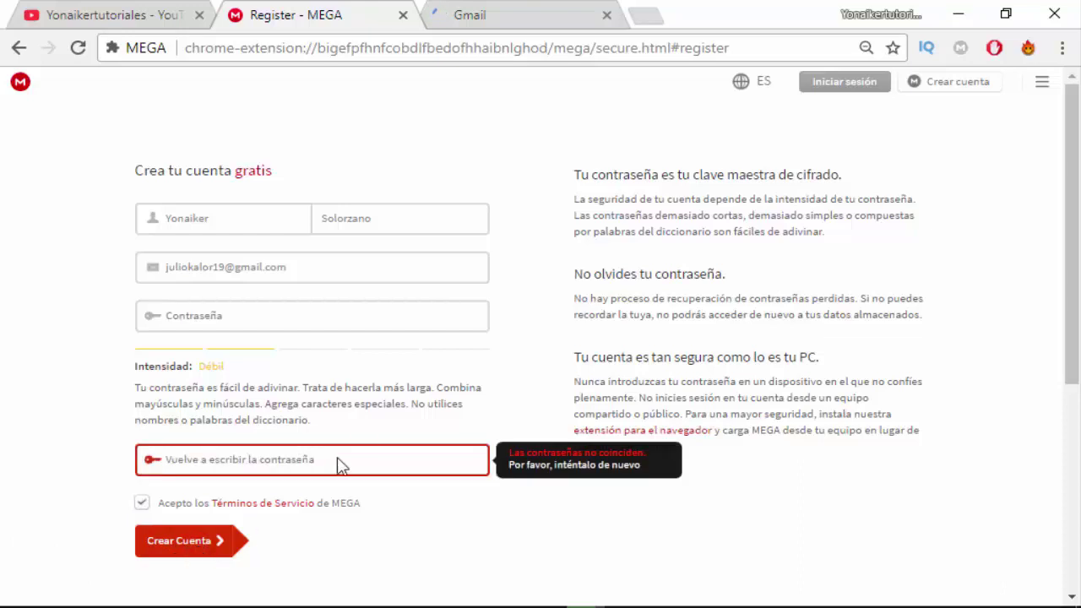
pyautogui.click(244, 321)
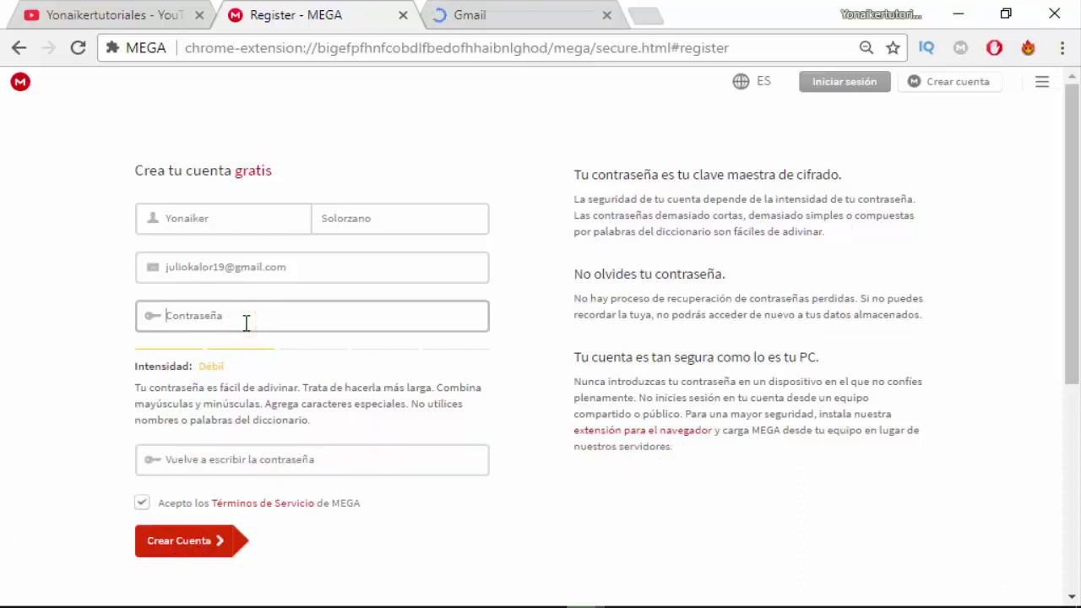
pyautogui.write('••••••••••••')
pyautogui.press('Tab')
pyautogui.write('••••••••••••')
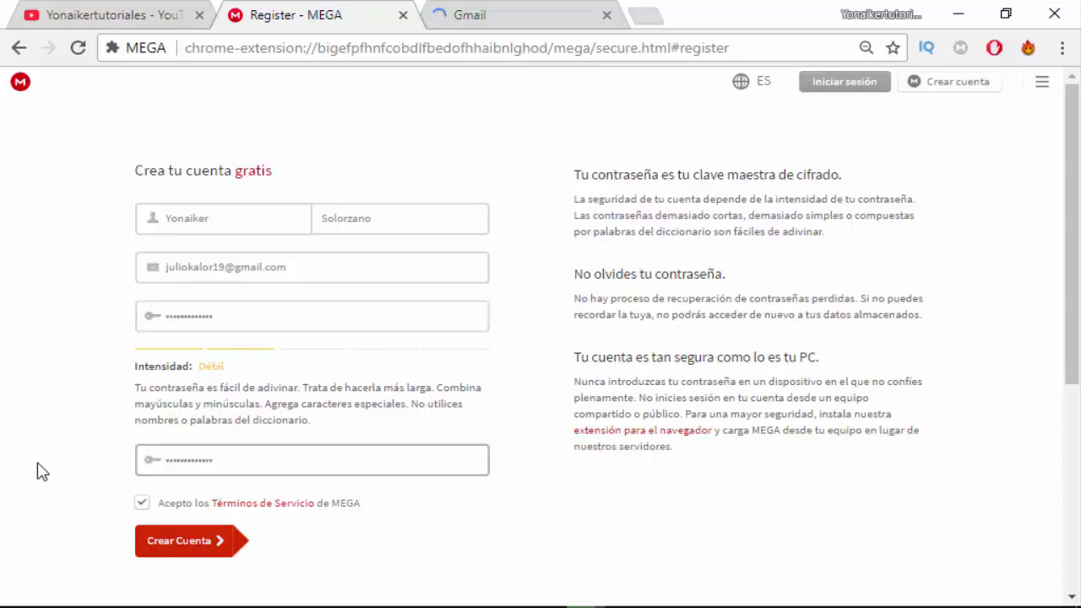
pyautogui.click(150, 543)
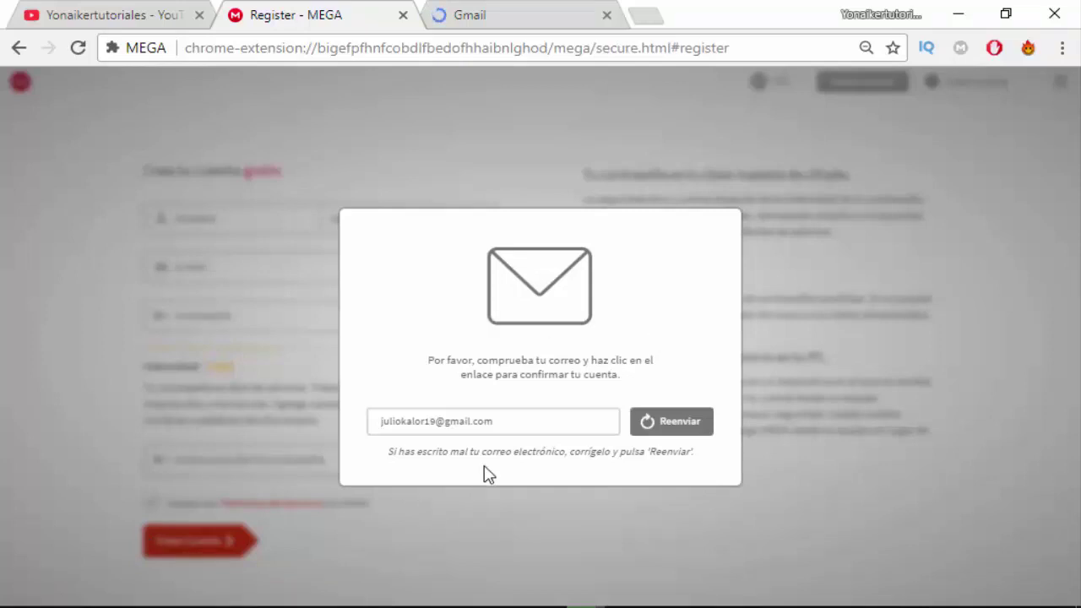
# Switch to the Gmail tab to look for MEGA's confirmation e-mail.
pyautogui.click(473, 18)
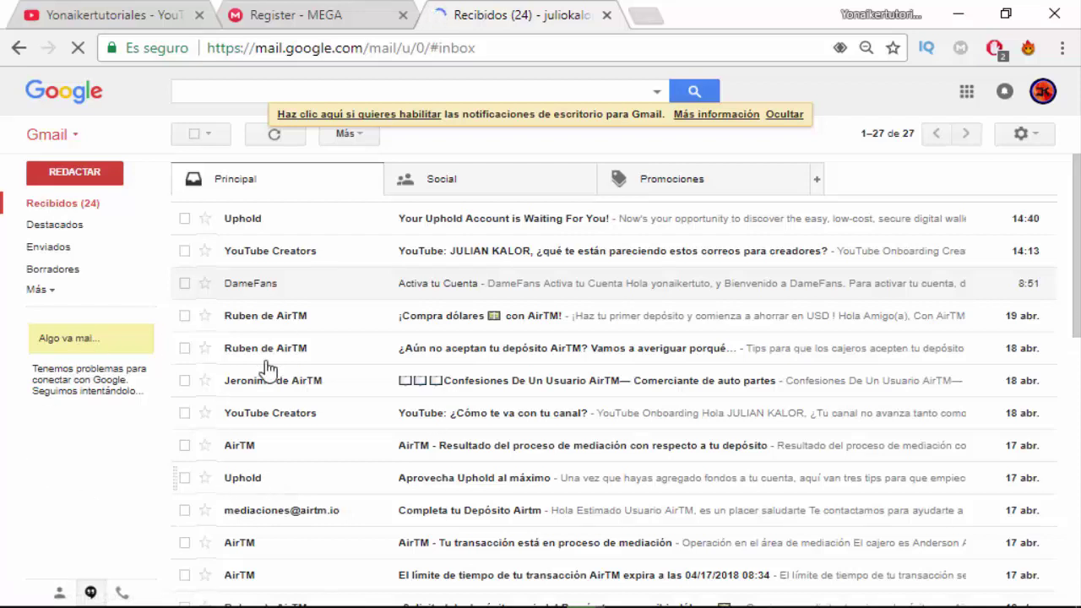
# Refresh Gmail, open 'Se requiere Verificación de Email para MEGA' and follow its verification link.
pyautogui.click(267, 135)
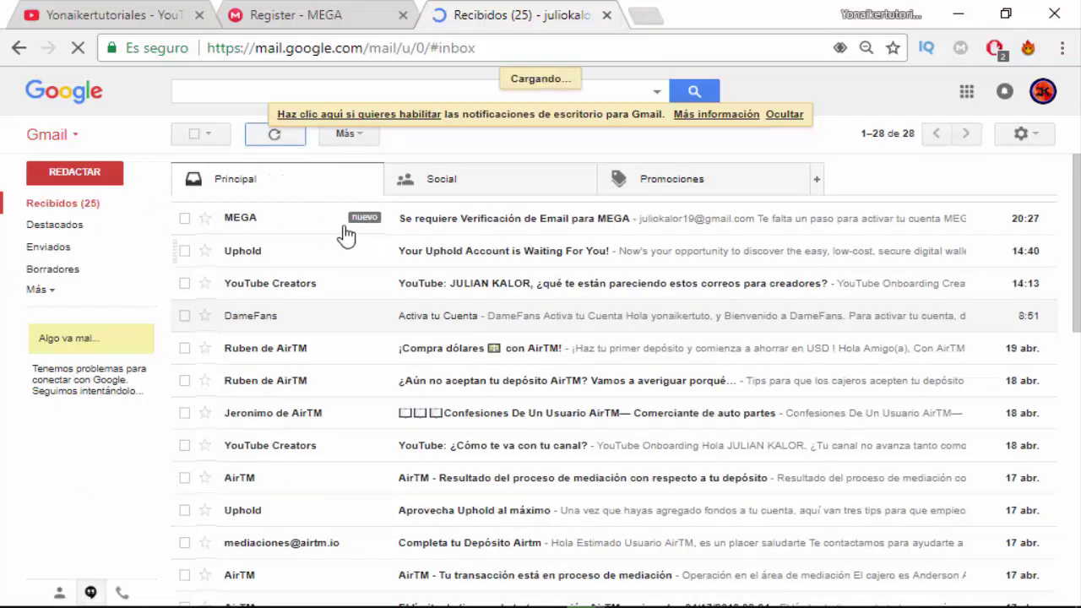
pyautogui.click(438, 226)
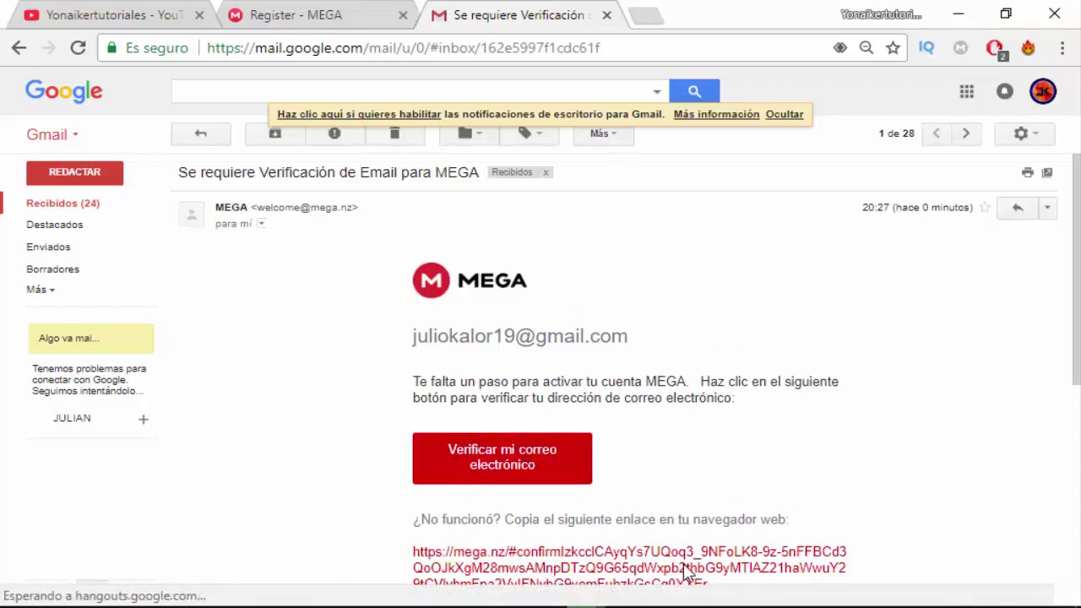
pyautogui.click(481, 470)
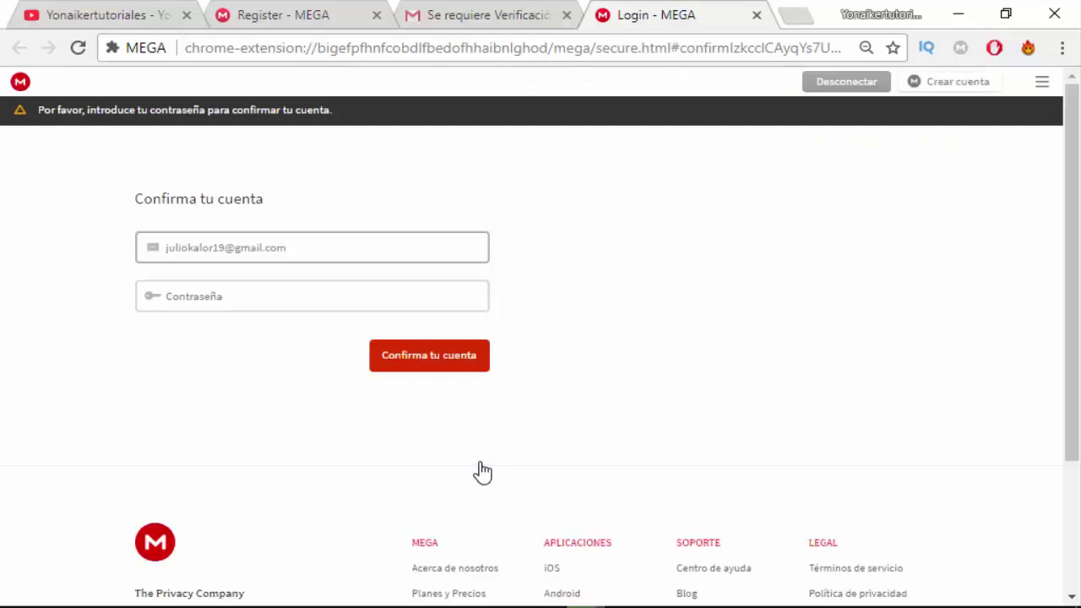
# Enter the account password on 'Confirma tu cuenta' and confirm the account.
pyautogui.click(225, 299)
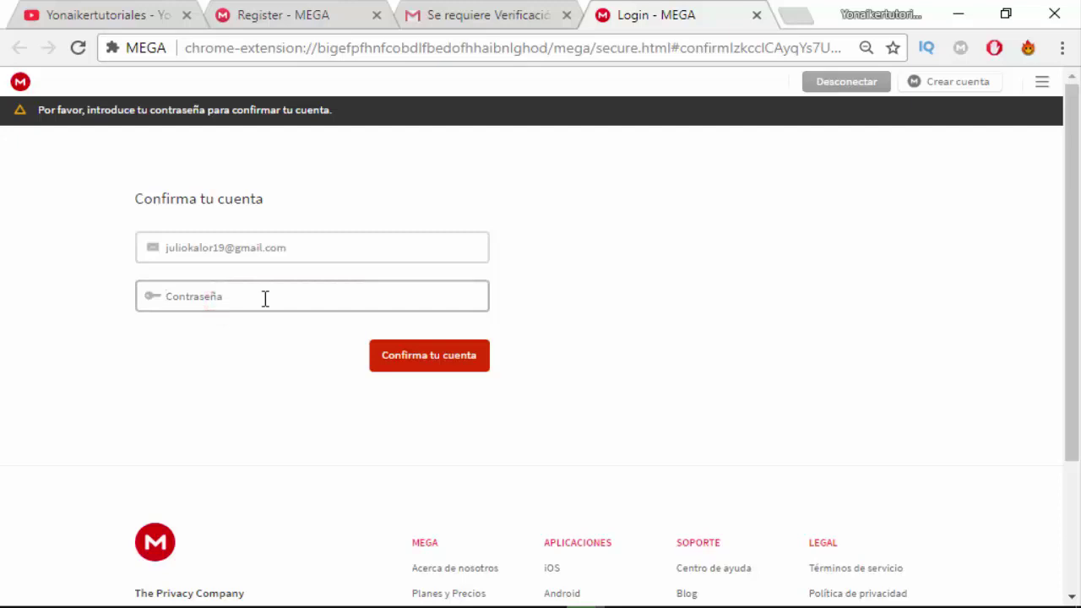
pyautogui.write('••••••')
pyautogui.click(419, 359)
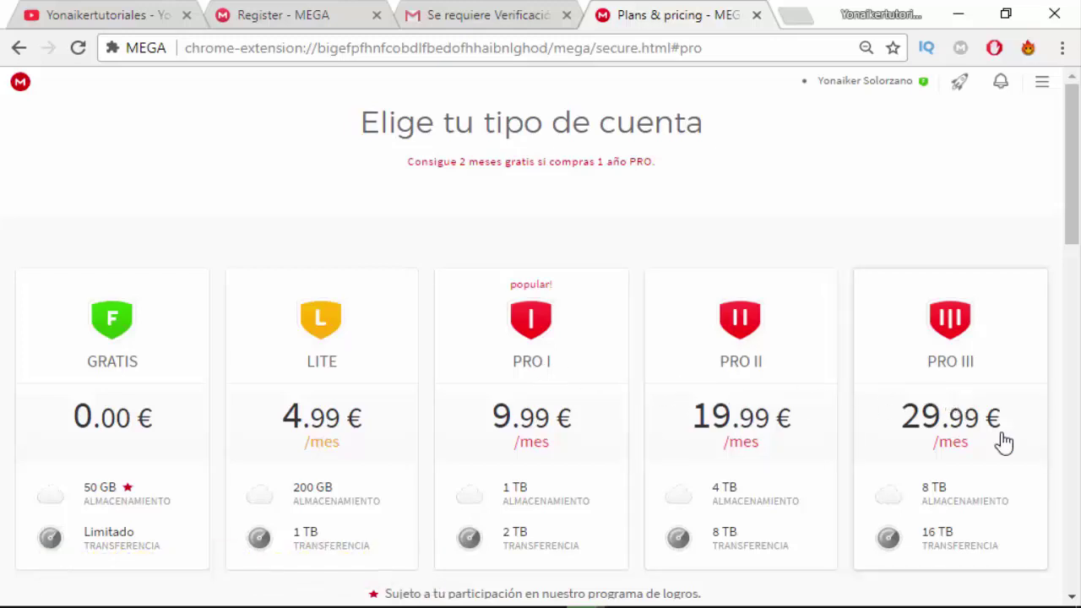
# Pick the free GRATIS plan on MEGA's pricing page.
pyautogui.scroll(-3, 1004, 441)
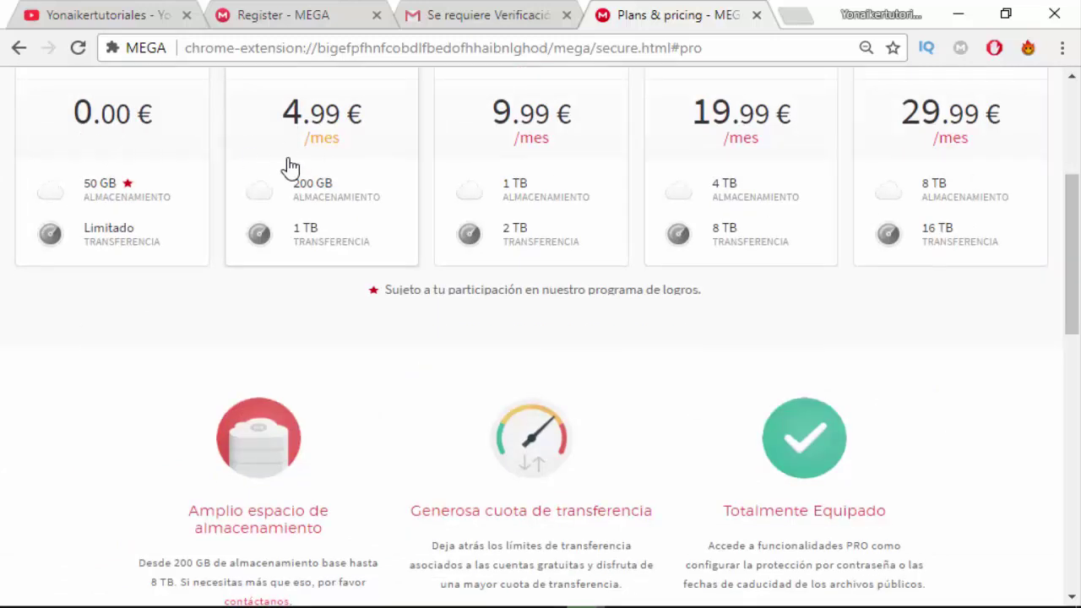
pyautogui.scroll(1, 290, 166)
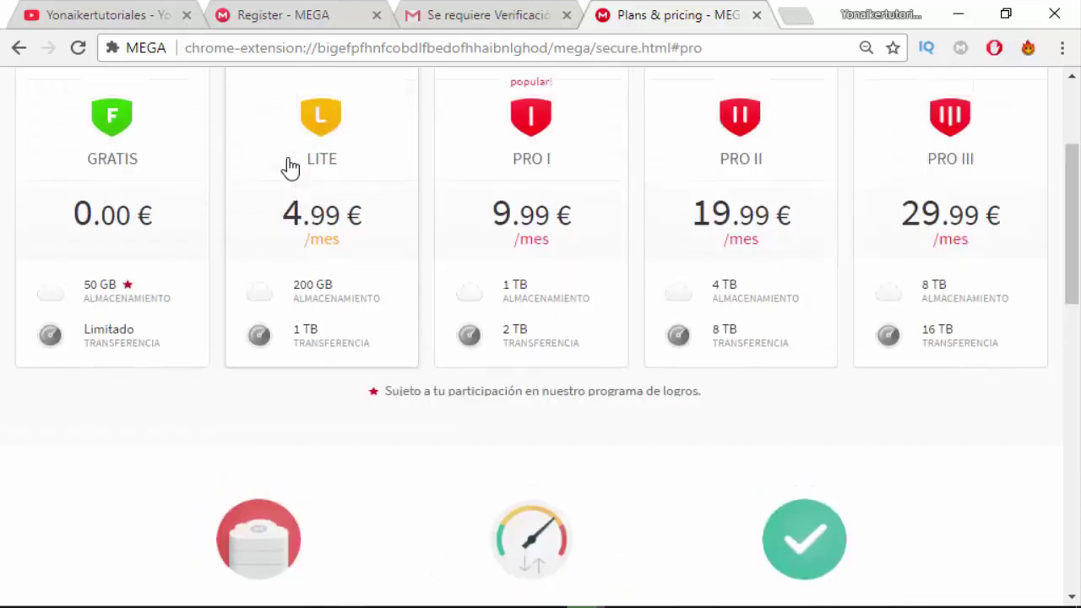
pyautogui.click(137, 175)
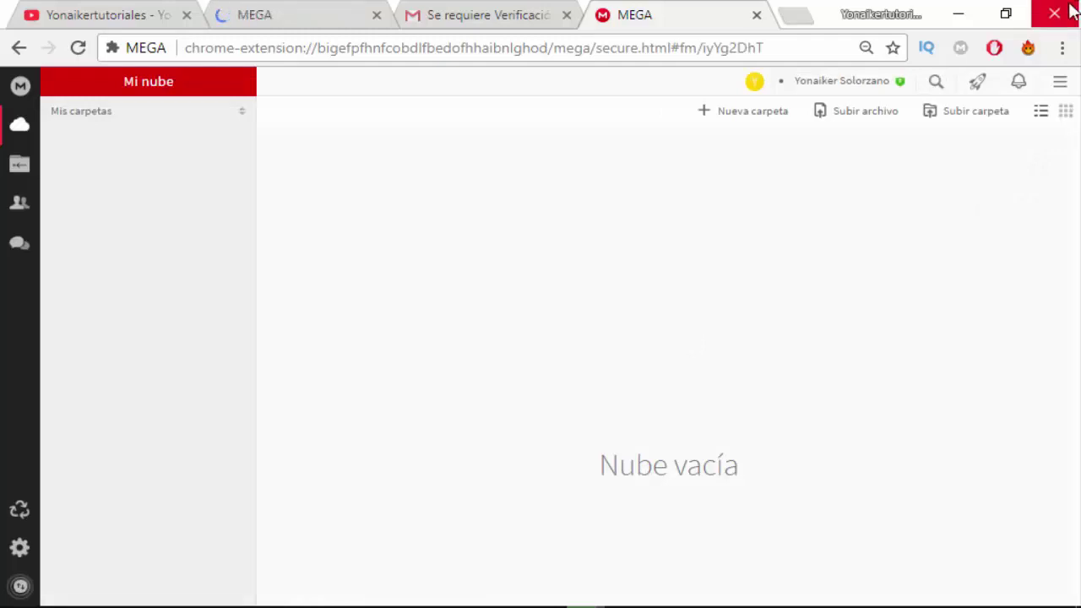
# Close the extra browser tab, keeping MEGA's cloud drive open.
pyautogui.click(1053, 81)
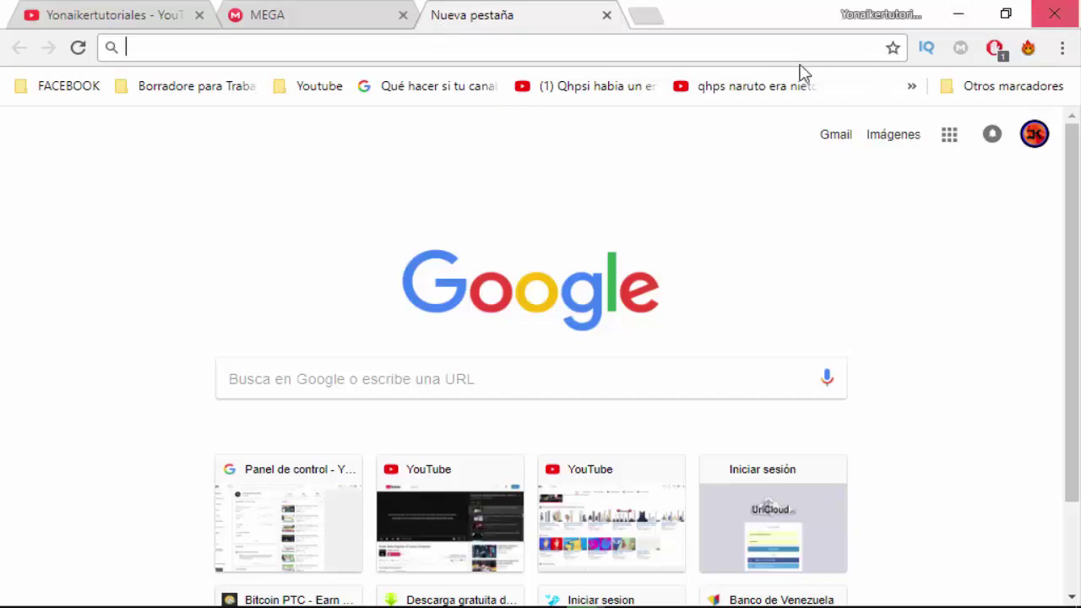
# Go to Chrome's extensions page and follow 'Obtener más extensiones' to the Chrome Web Store.
pyautogui.click(1064, 49)
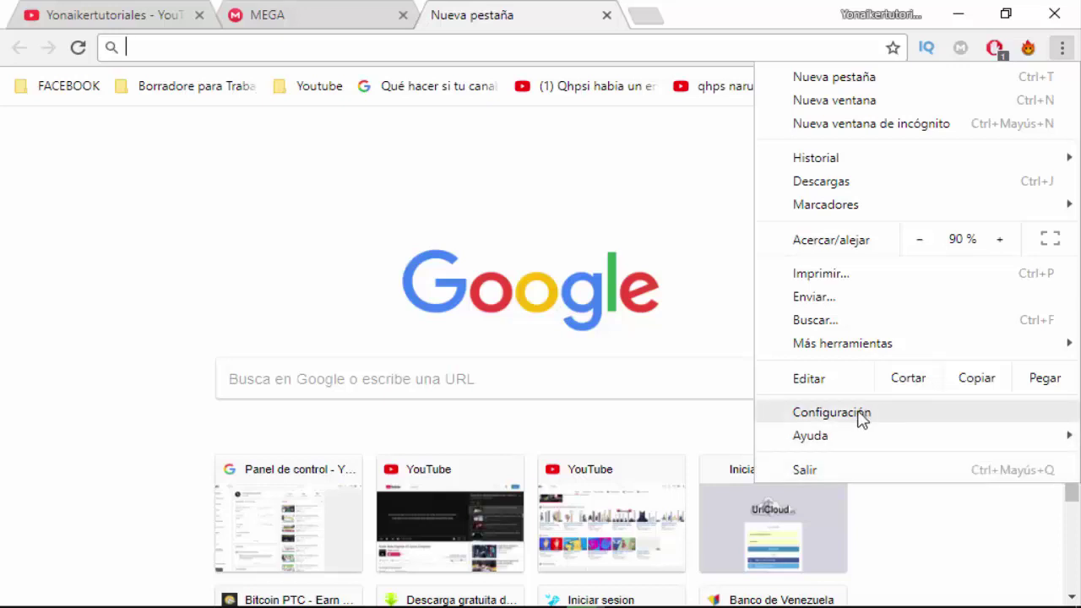
pyautogui.moveTo(866, 352)
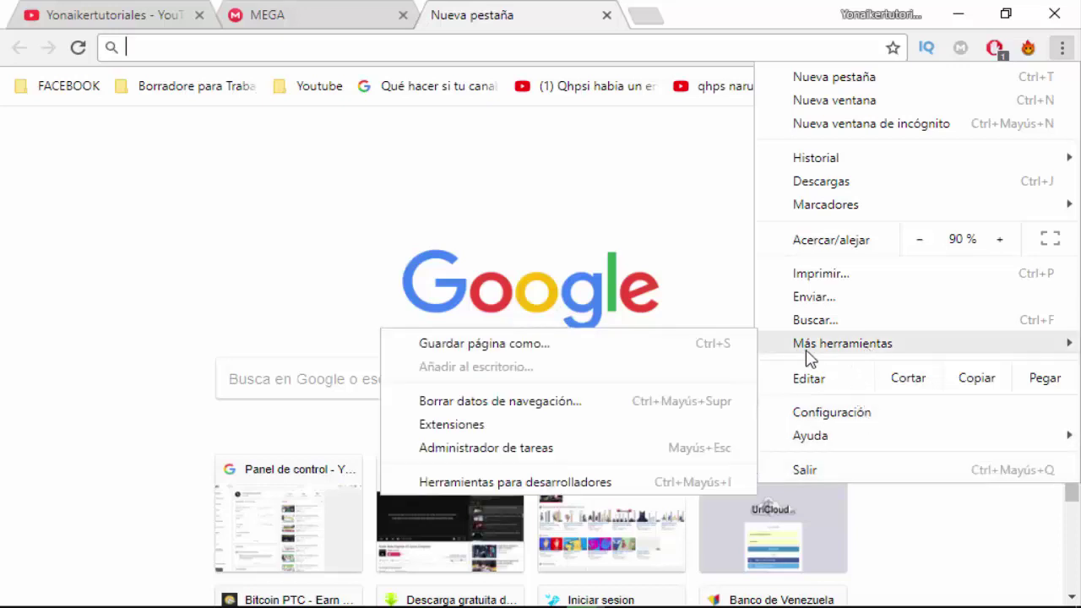
pyautogui.click(508, 435)
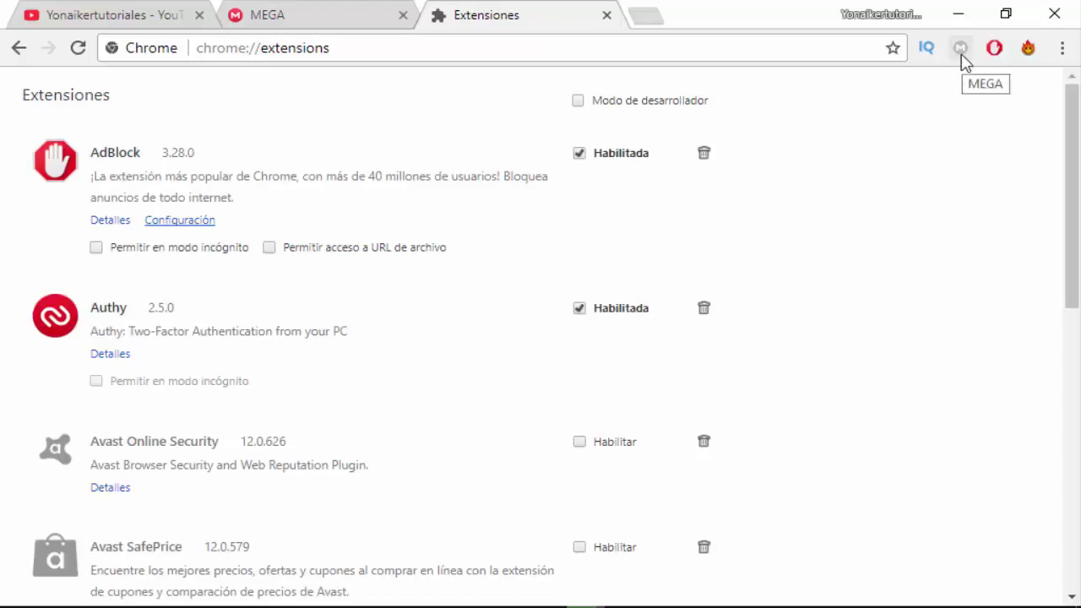
pyautogui.scroll(-8, 898, 197)
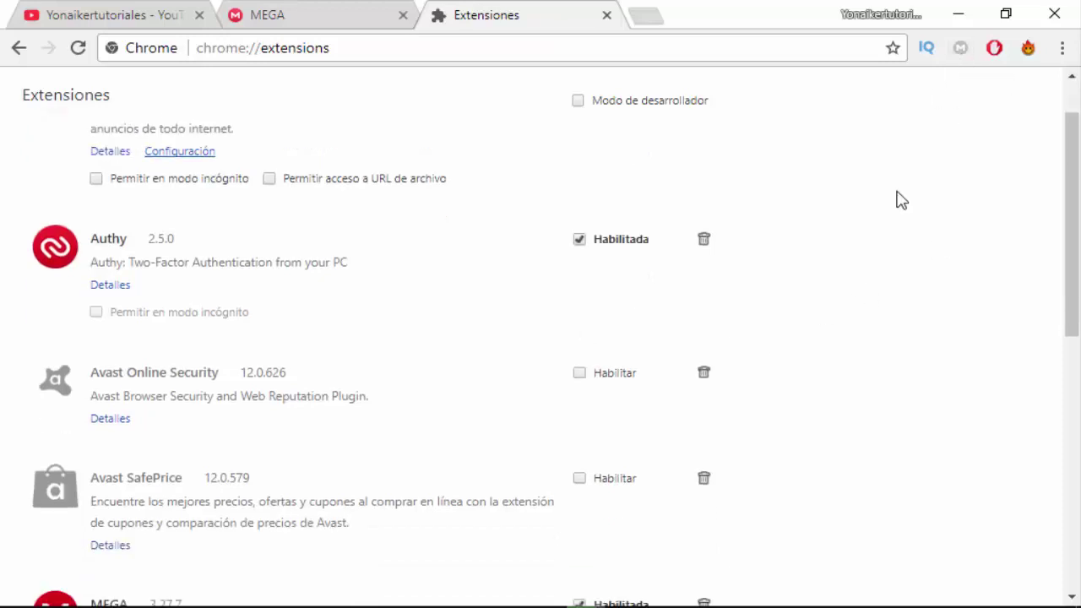
pyautogui.scroll(2, 898, 197)
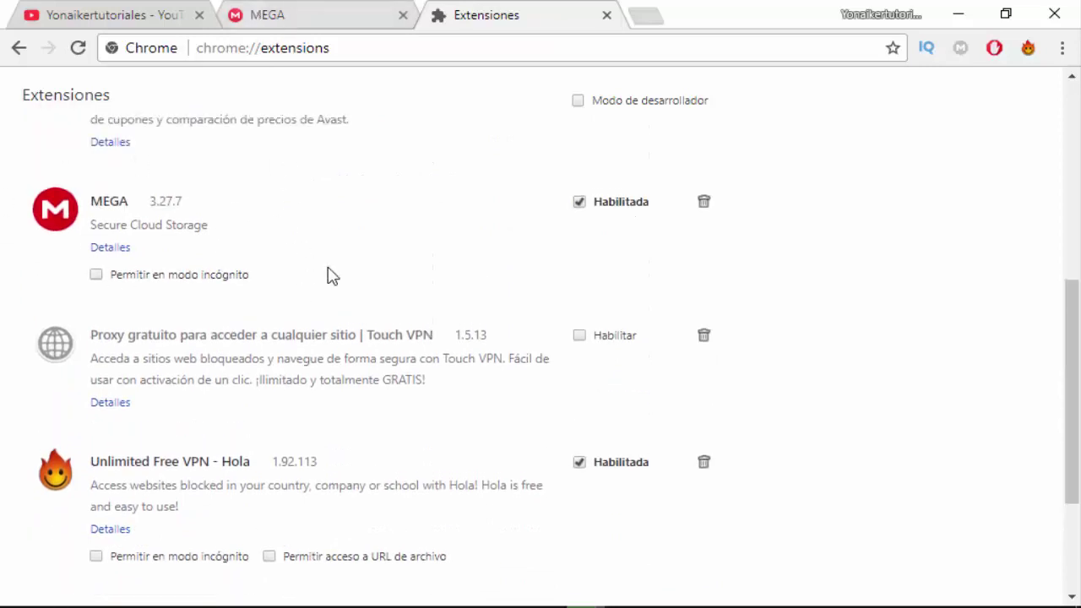
pyautogui.scroll(6, 331, 275)
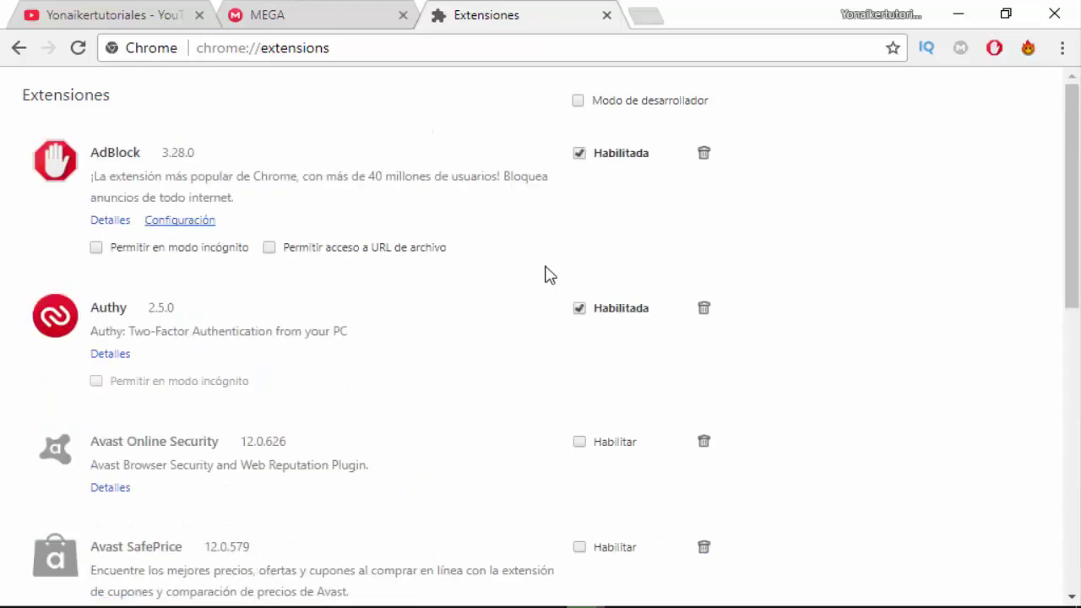
pyautogui.scroll(-8, 546, 274)
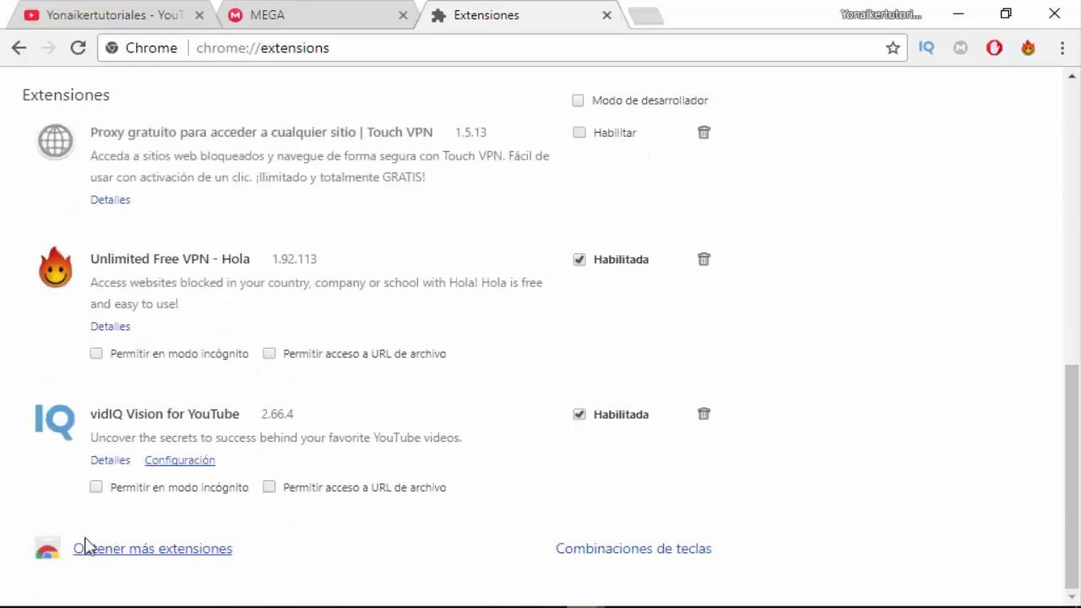
pyautogui.click(160, 550)
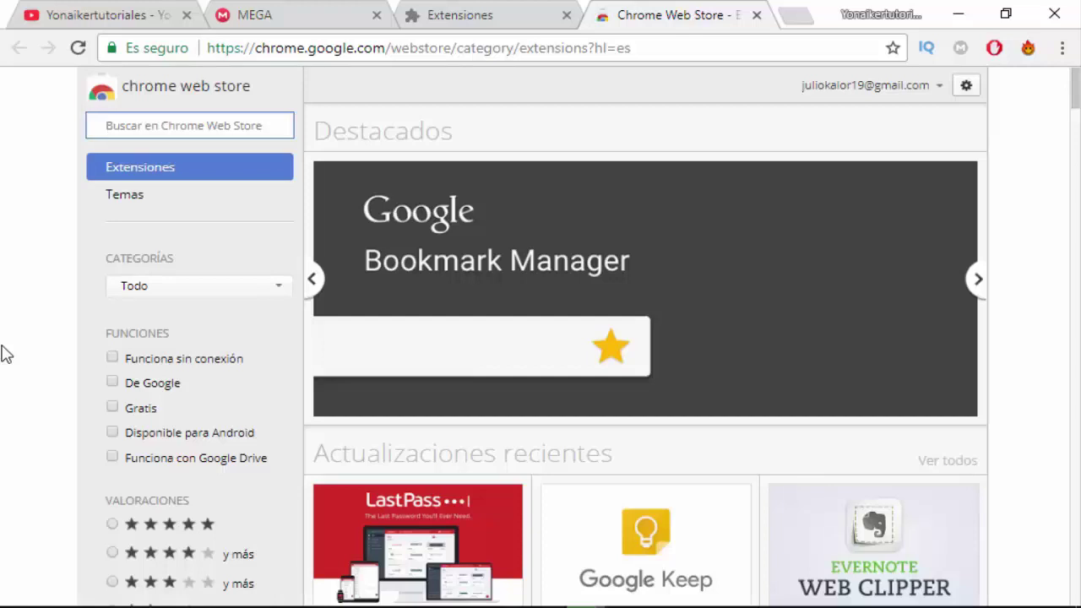
# Search the Web Store for 'mega', view the MEGA extension, then switch to an empty desktop.
pyautogui.click(125, 129)
pyautogui.write('mega')
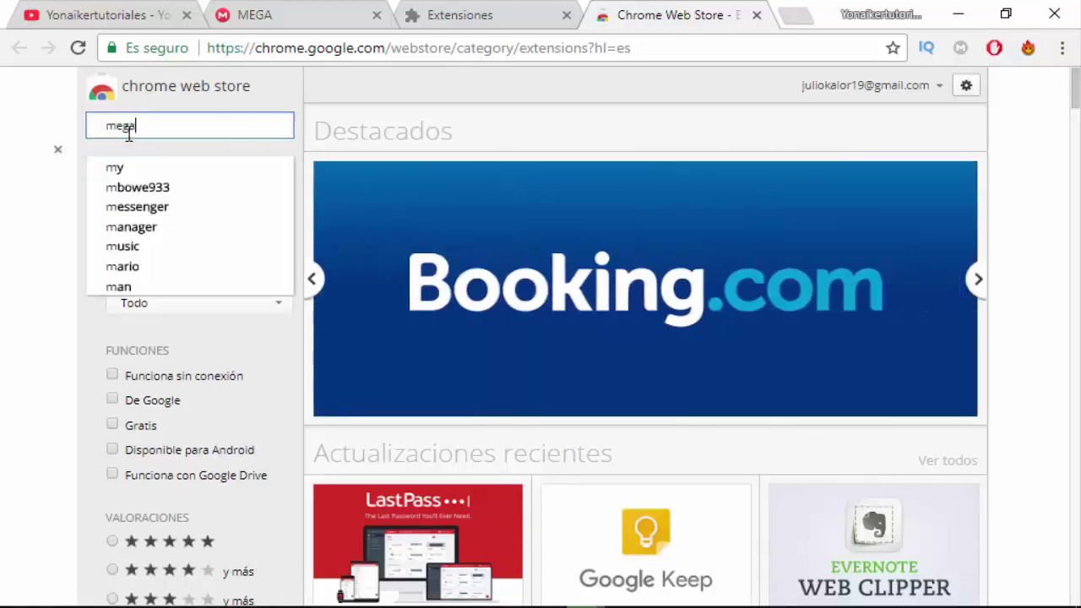
pyautogui.press('Return')
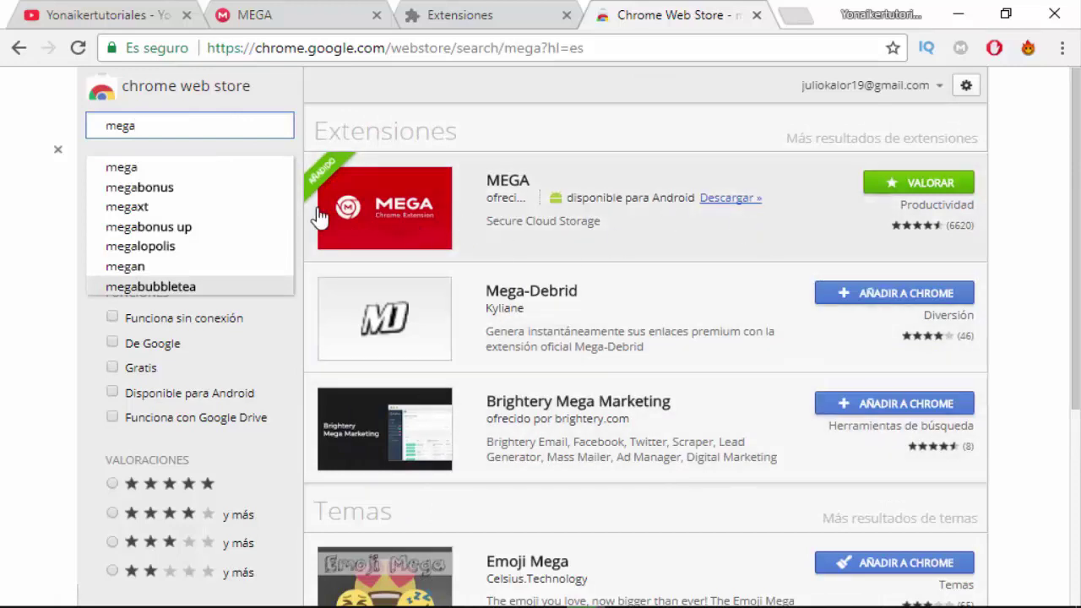
pyautogui.click(714, 223)
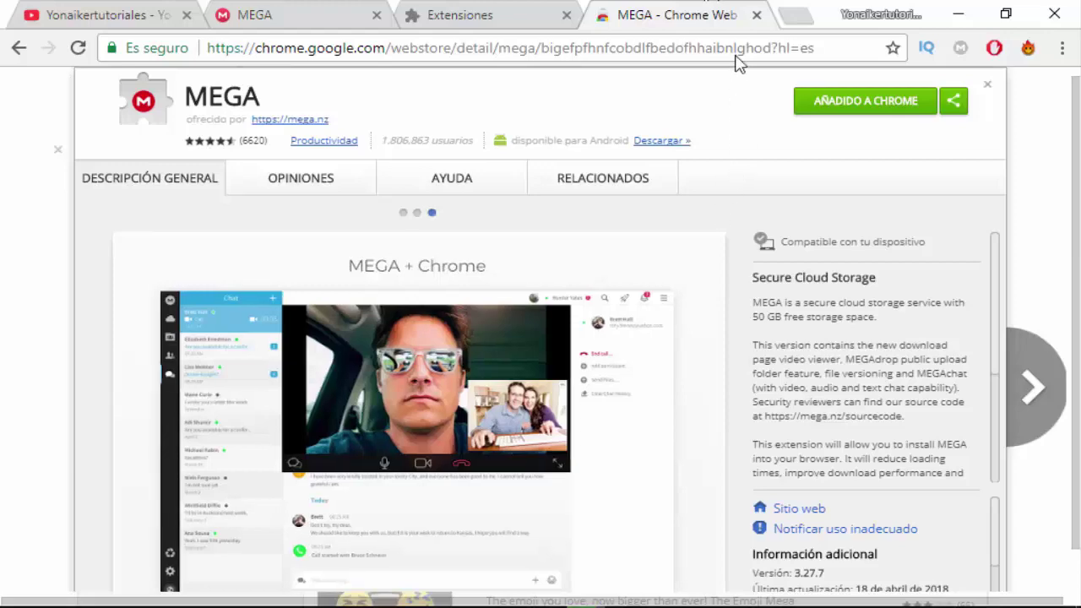
pyautogui.press('ctrl+super+Right')
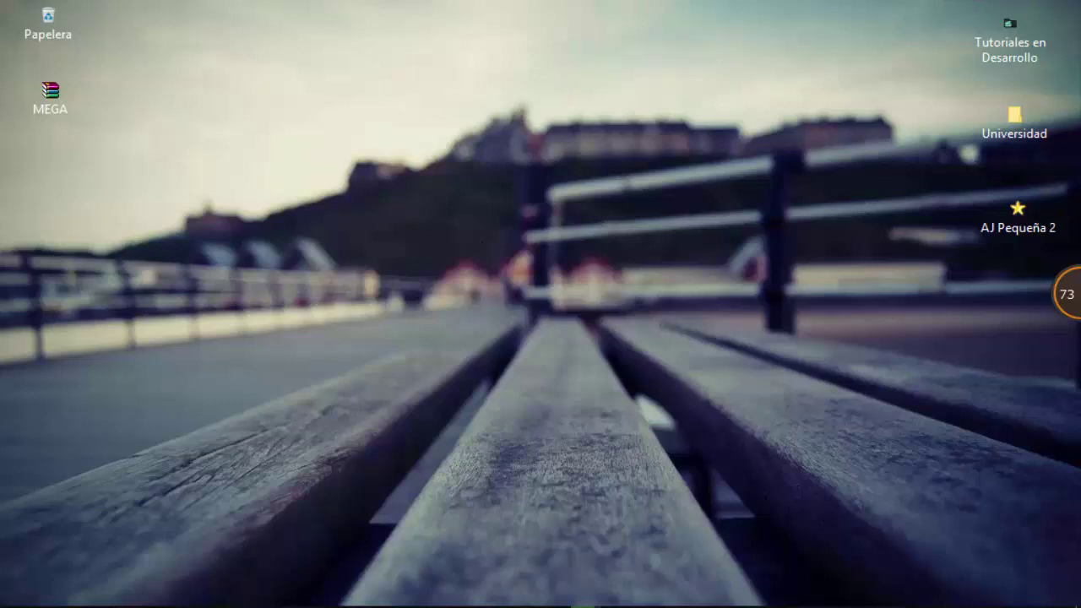
pyautogui.moveTo(989, 583)
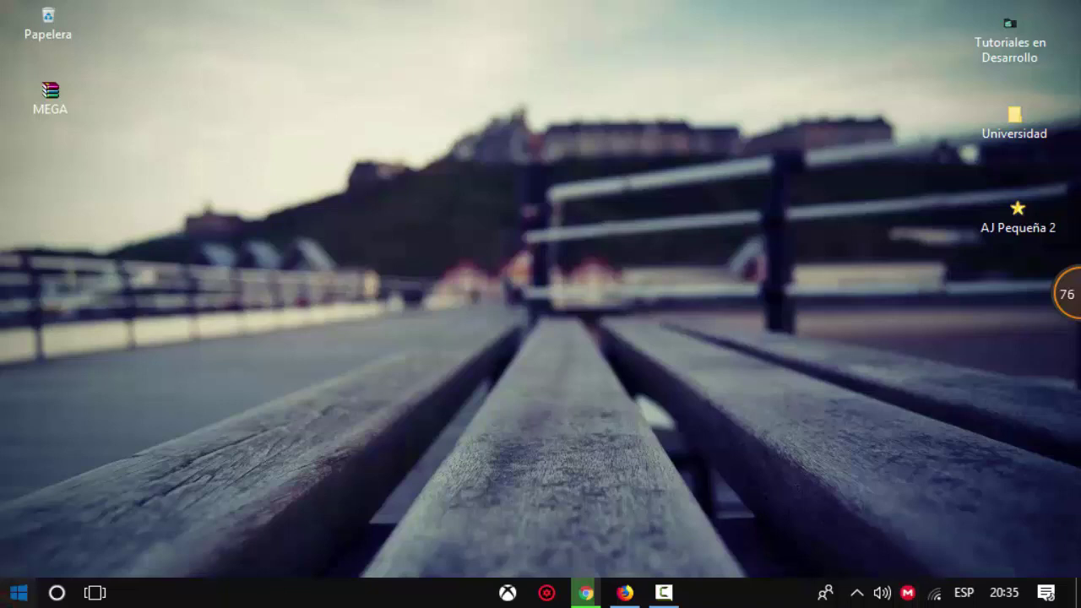
pyautogui.click(19, 593)
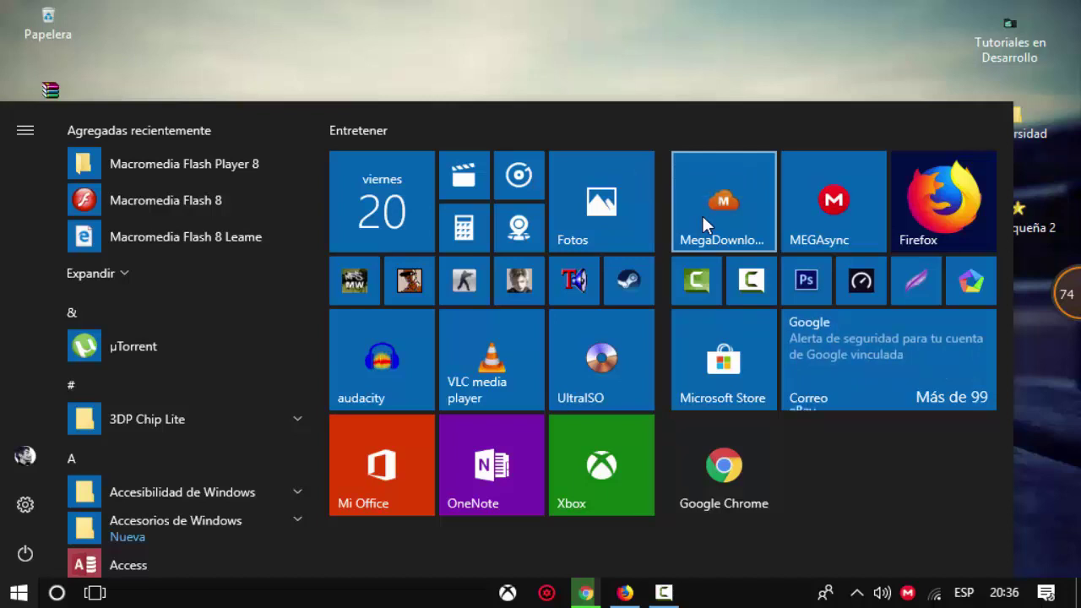
pyautogui.press('Escape')
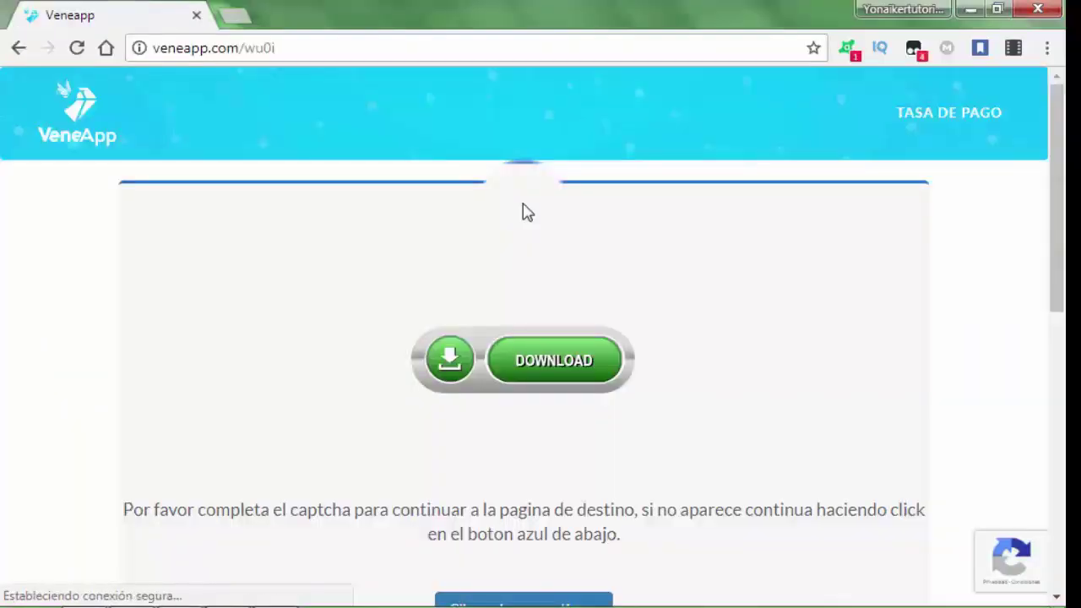
# Follow the Veneapp shortened link through to MediaFire and start the MEGAsyncSetup download.
pyautogui.scroll(-5, 524, 211)
pyautogui.scroll(5, 650, 338)
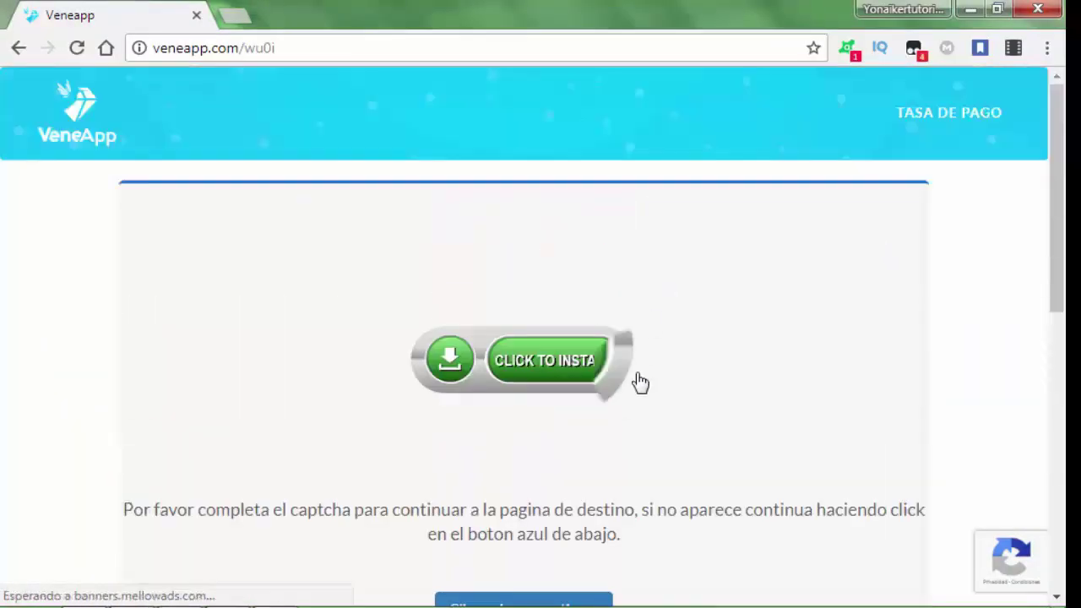
pyautogui.scroll(-3, 760, 346)
pyautogui.click(547, 407)
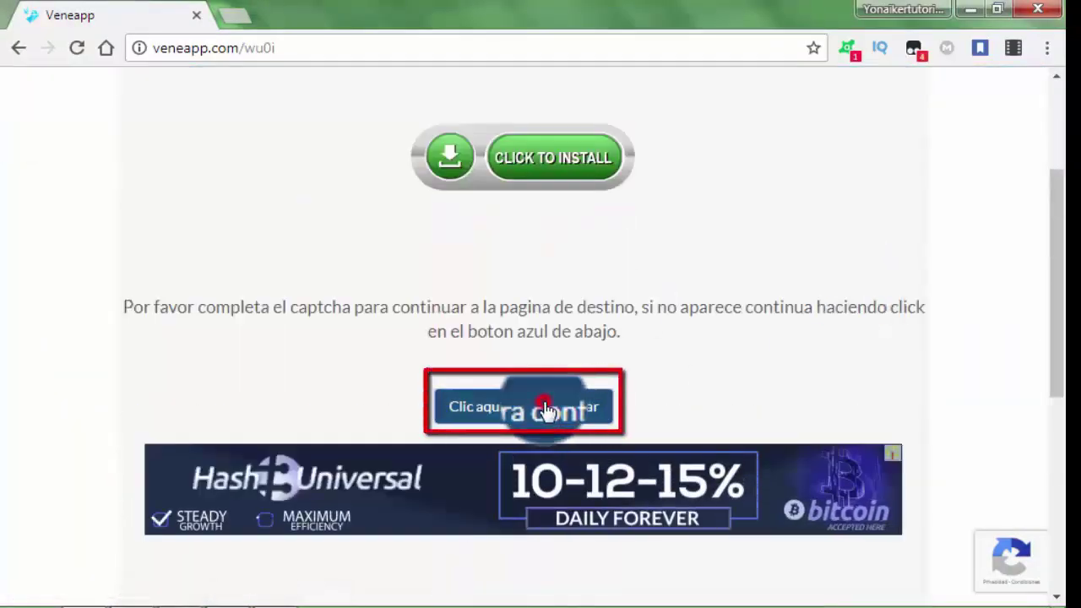
pyautogui.click(500, 404)
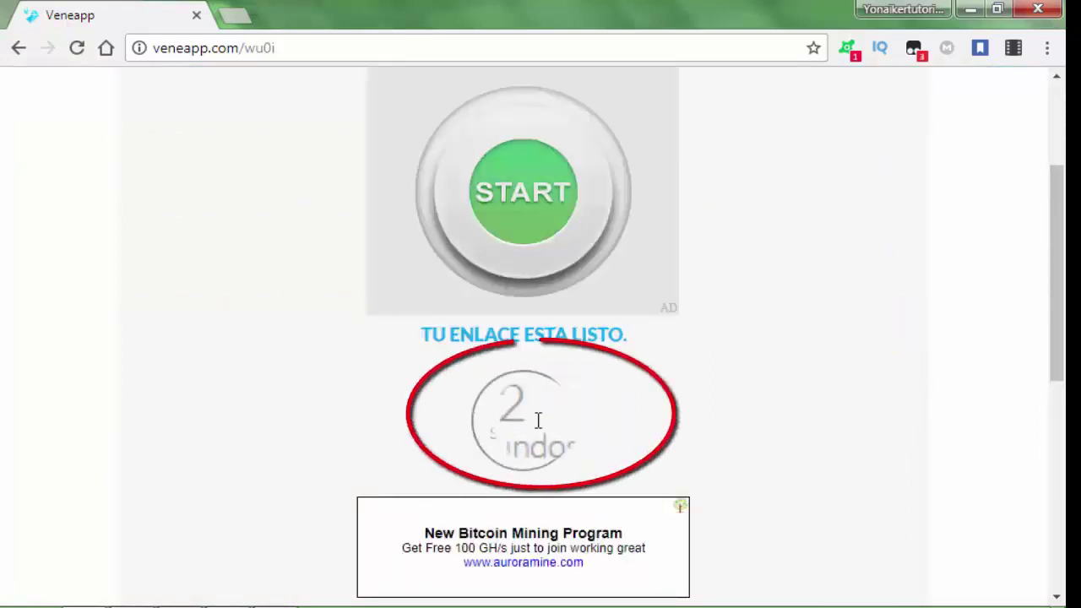
pyautogui.scroll(-2, 619, 411)
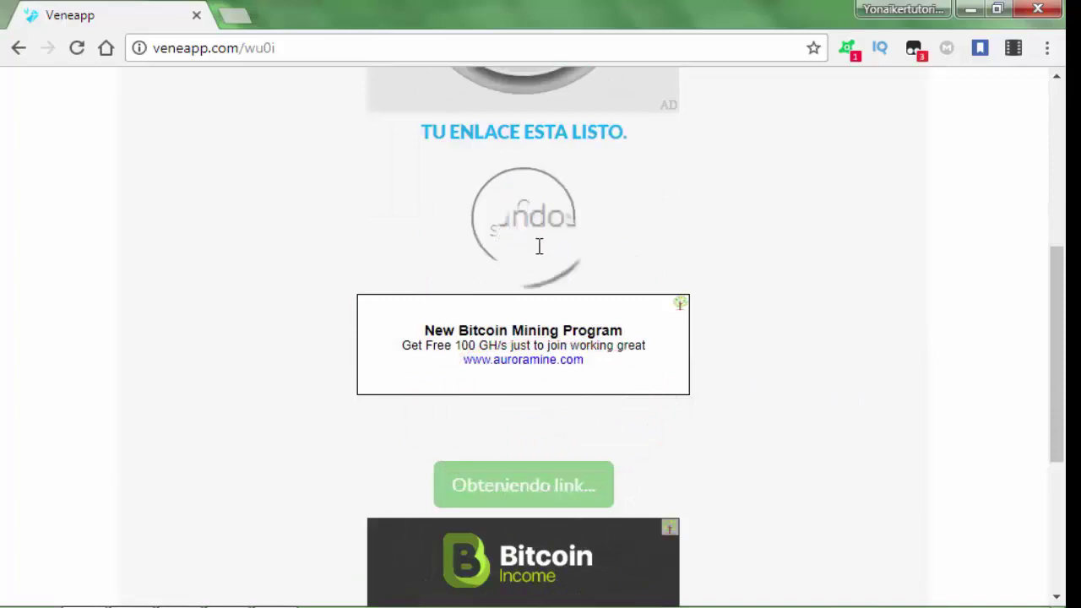
pyautogui.click(490, 492)
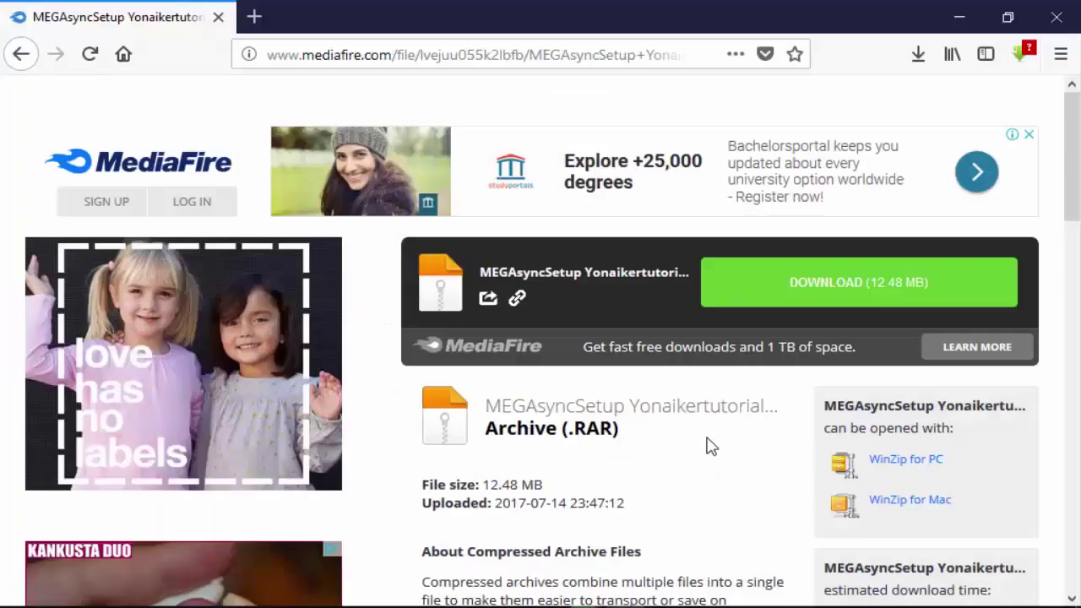
pyautogui.click(842, 294)
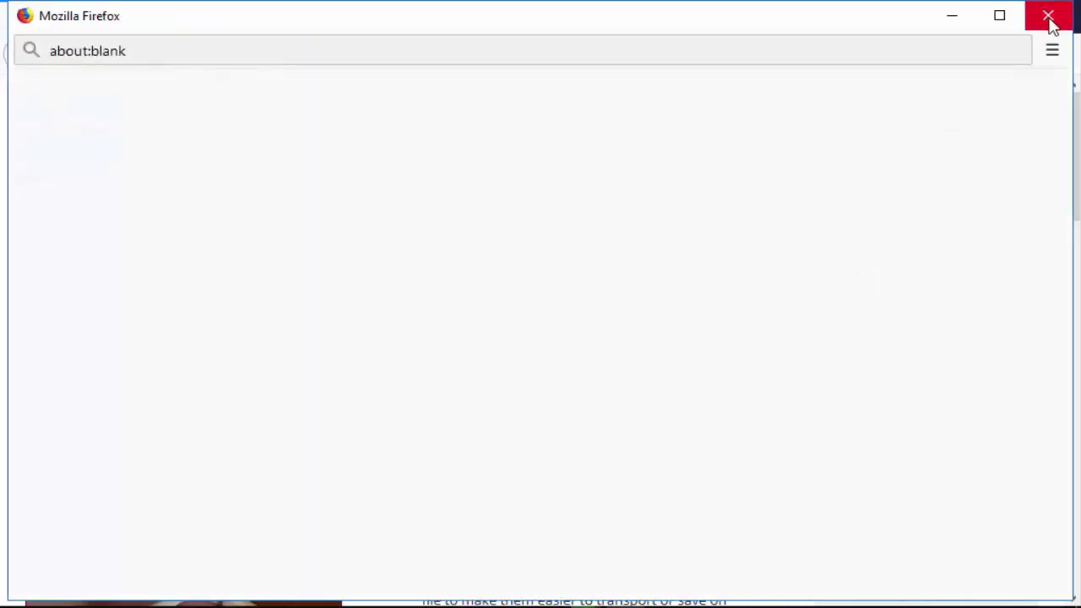
# Close the blank window, save the MEGAsyncSetup RAR archive, and show the downloads list.
pyautogui.click(1049, 16)
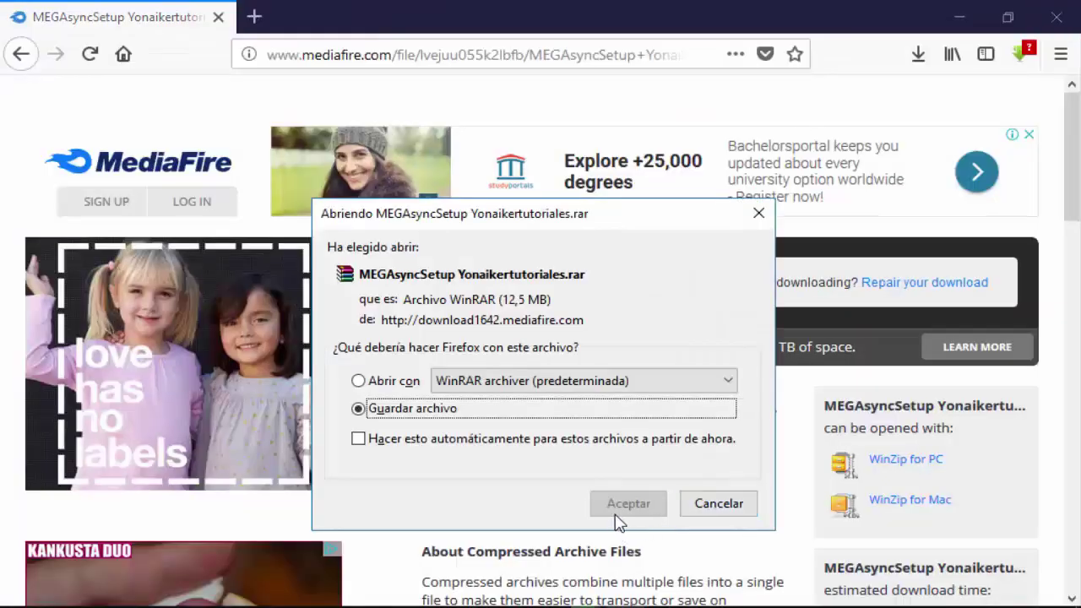
pyautogui.click(625, 506)
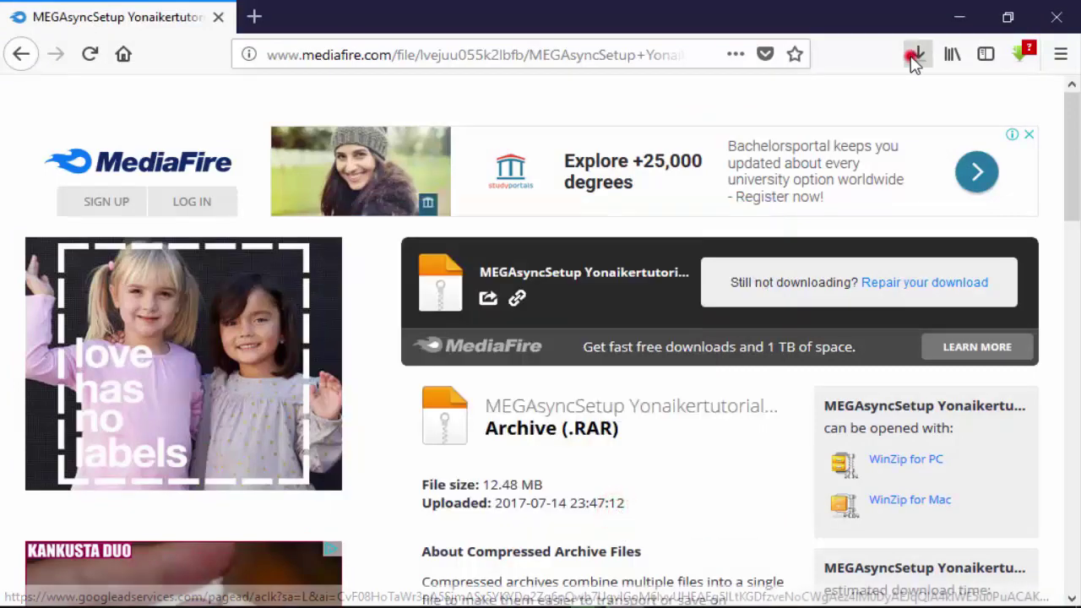
pyautogui.click(914, 54)
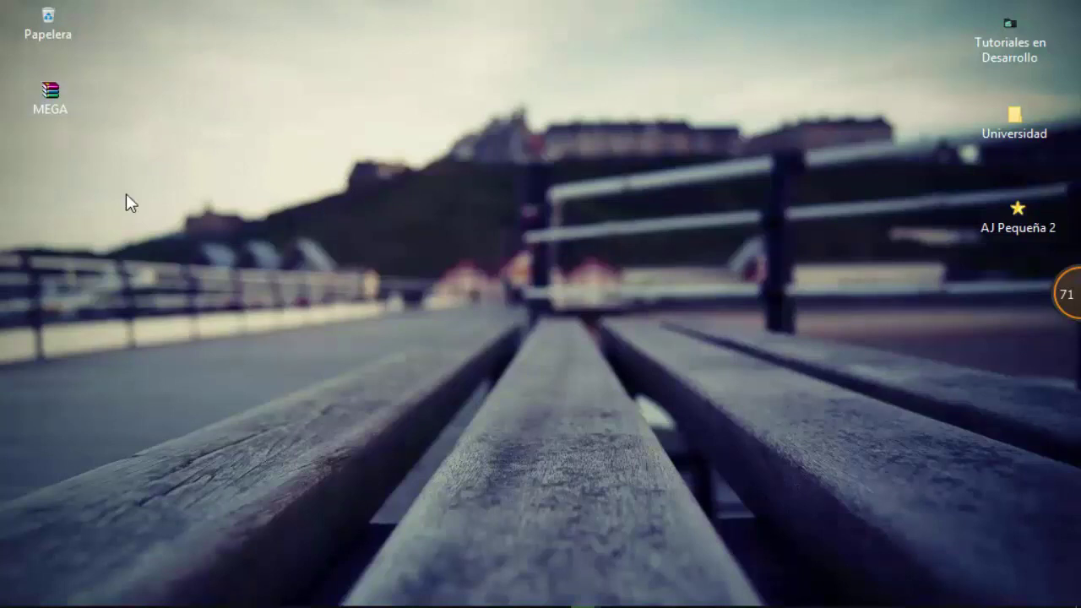
# Extract the downloaded MEGA archive's contents onto the desktop.
pyautogui.moveTo(126, 193); pyautogui.dragTo(22, 91)
pyautogui.moveTo(69, 110)
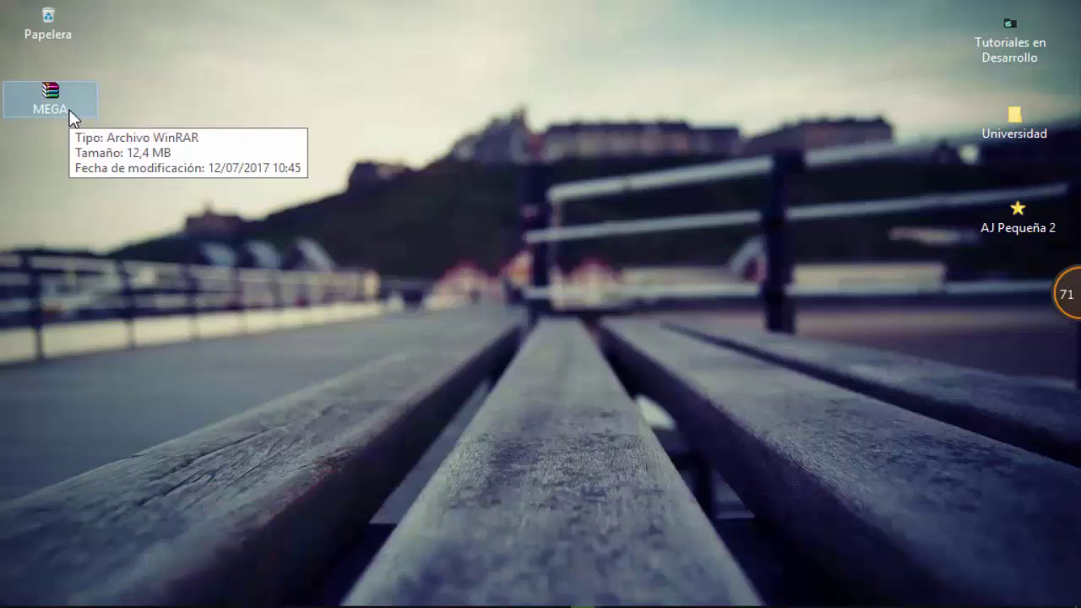
pyautogui.click(72, 103)
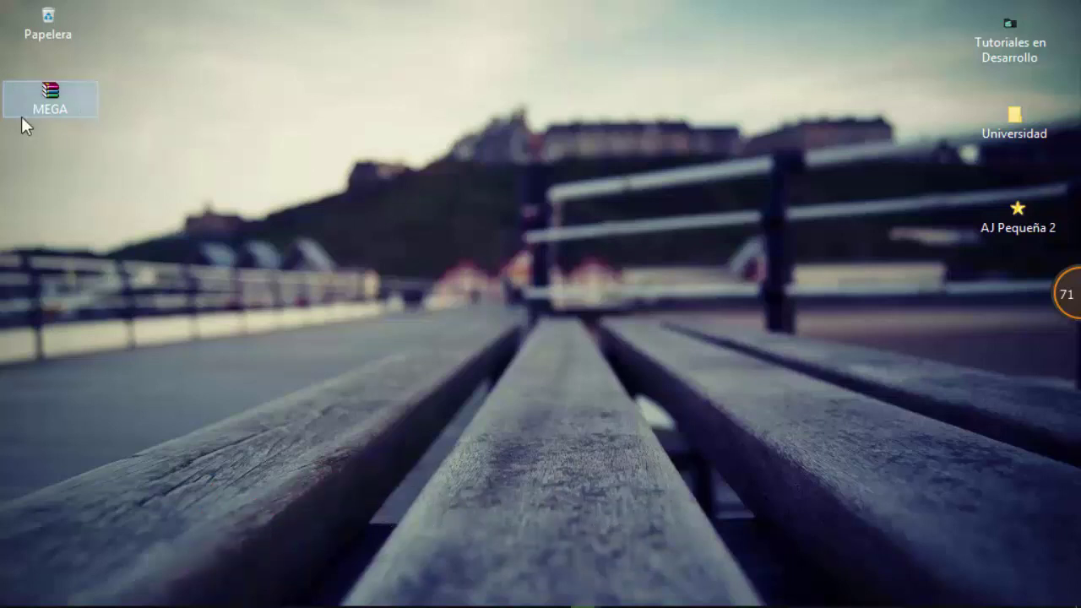
pyautogui.rightClick(68, 105)
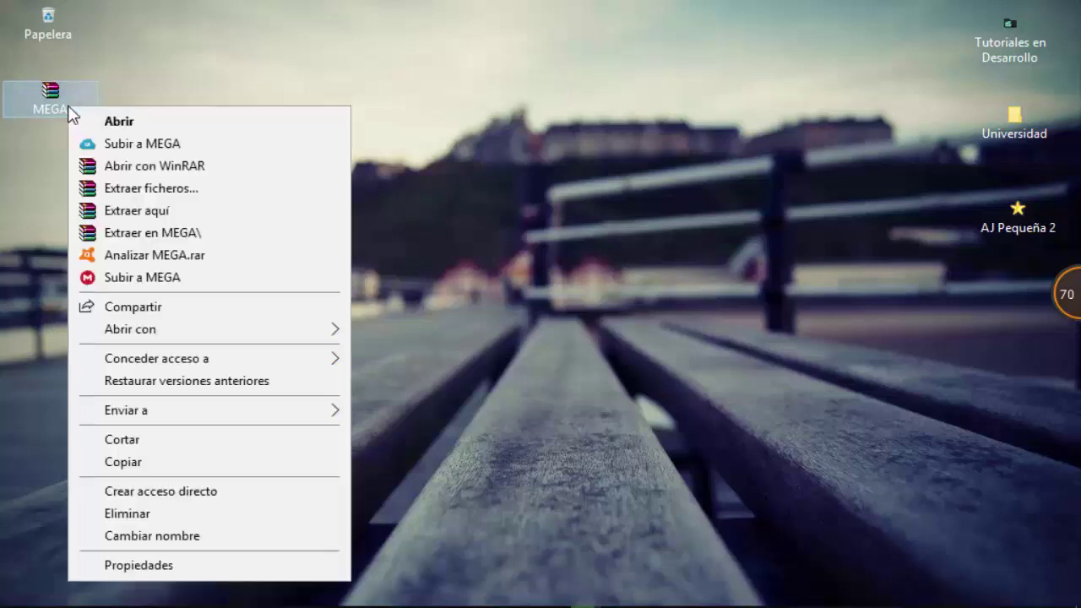
pyautogui.click(109, 211)
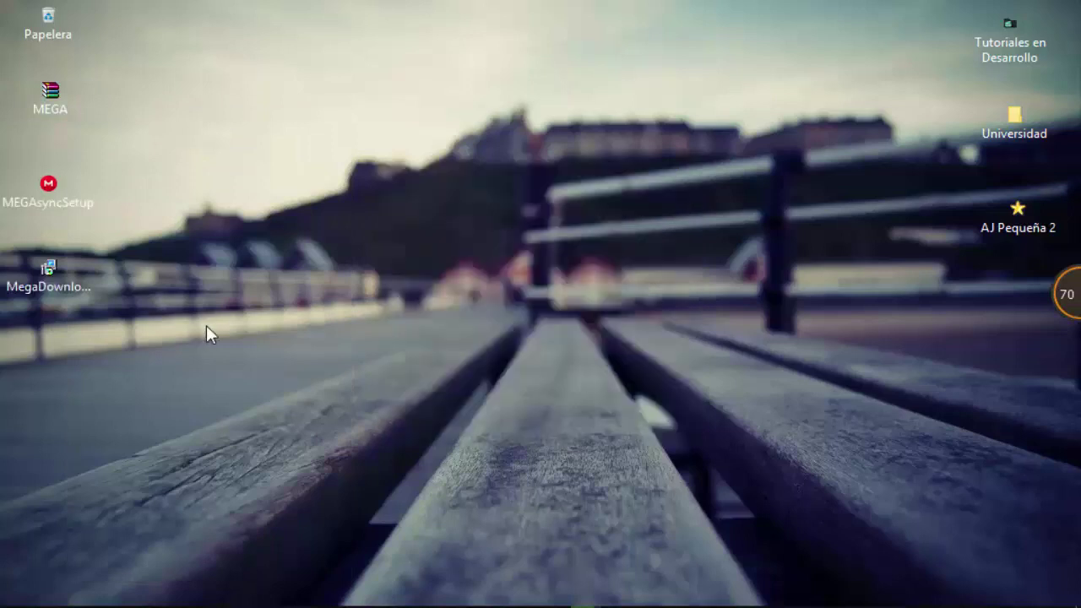
# Bring up the context menu of the extracted MEGAsyncSetup installer (MEGAsync 3.1.2.0).
pyautogui.click(54, 196)
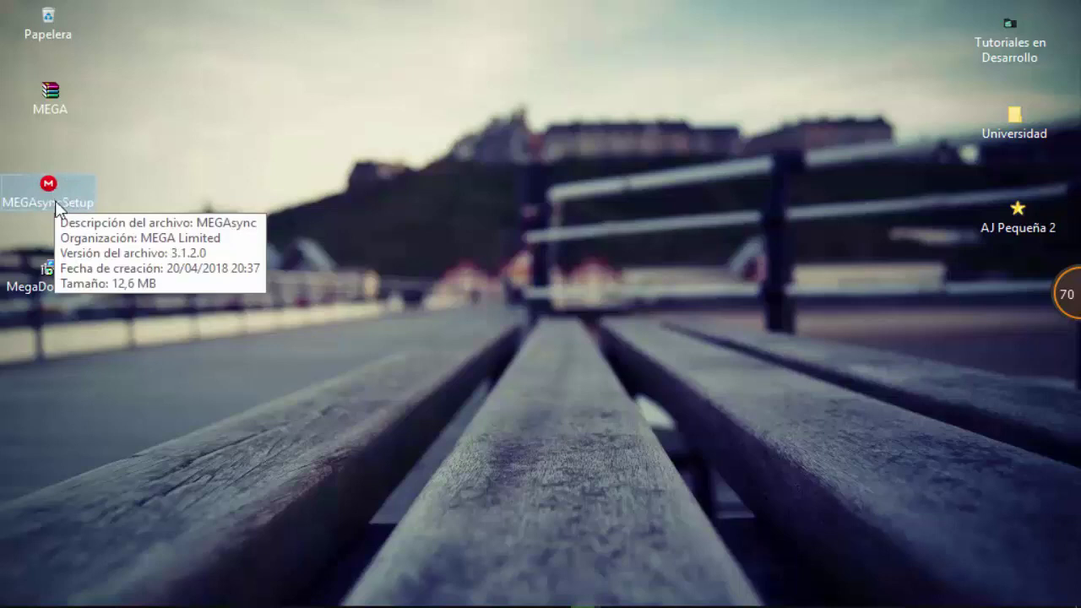
pyautogui.click(58, 281)
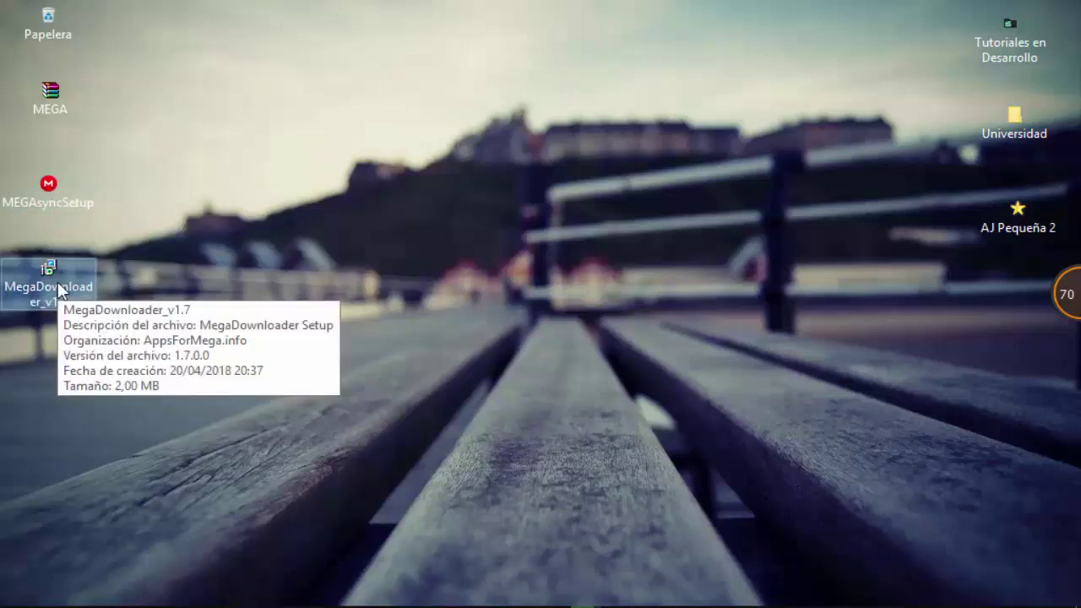
pyautogui.click(40, 189)
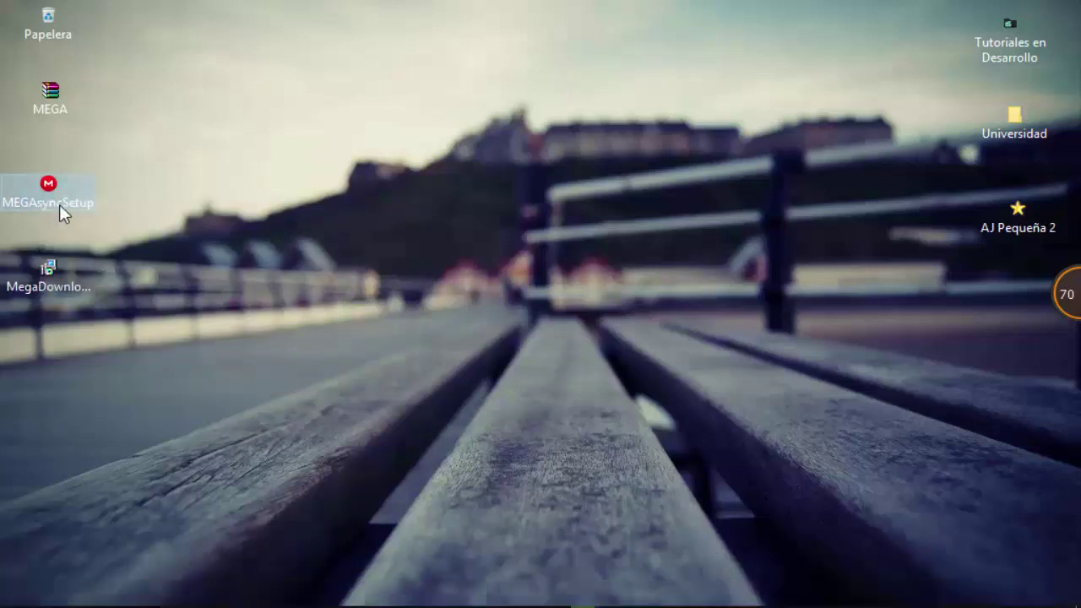
pyautogui.rightClick(54, 181)
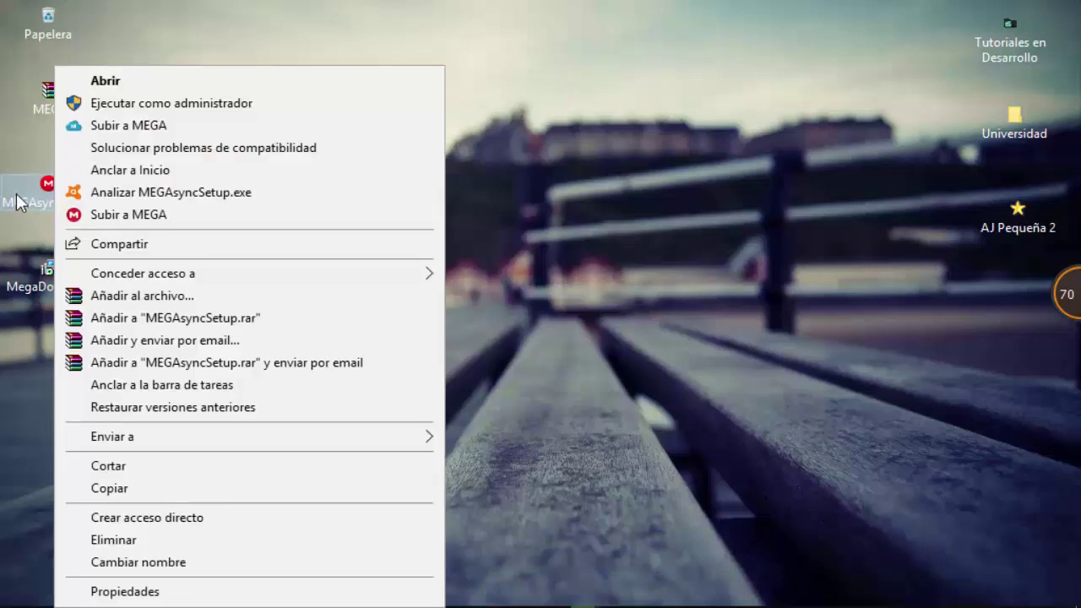
# Run MEGAsyncSetup as administrator, accept the licence, and install MEGAsync 3.1.2 for this user only.
pyautogui.click(127, 103)
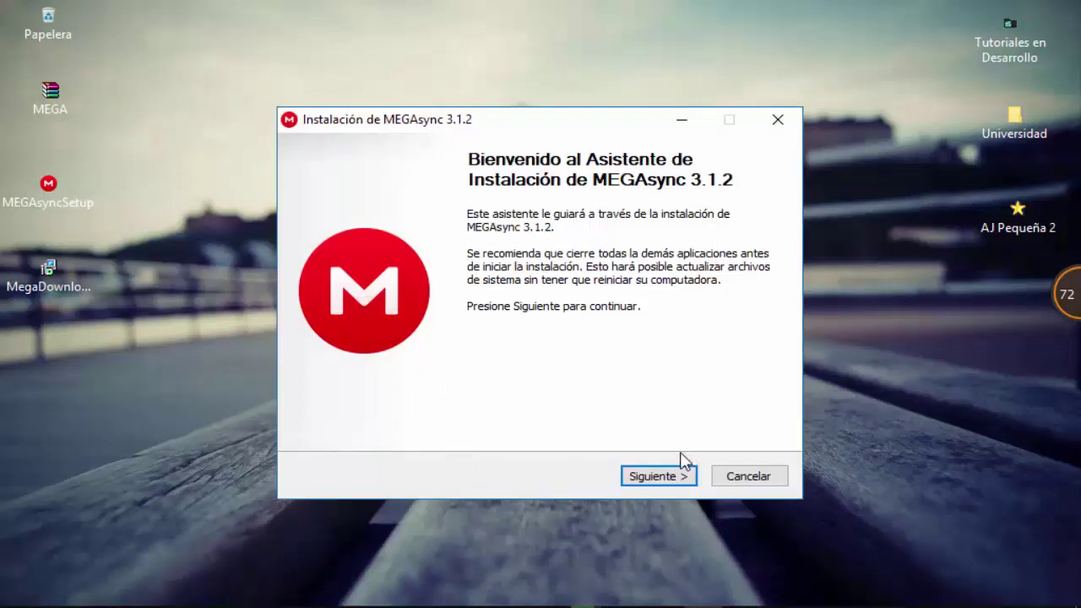
pyautogui.click(640, 478)
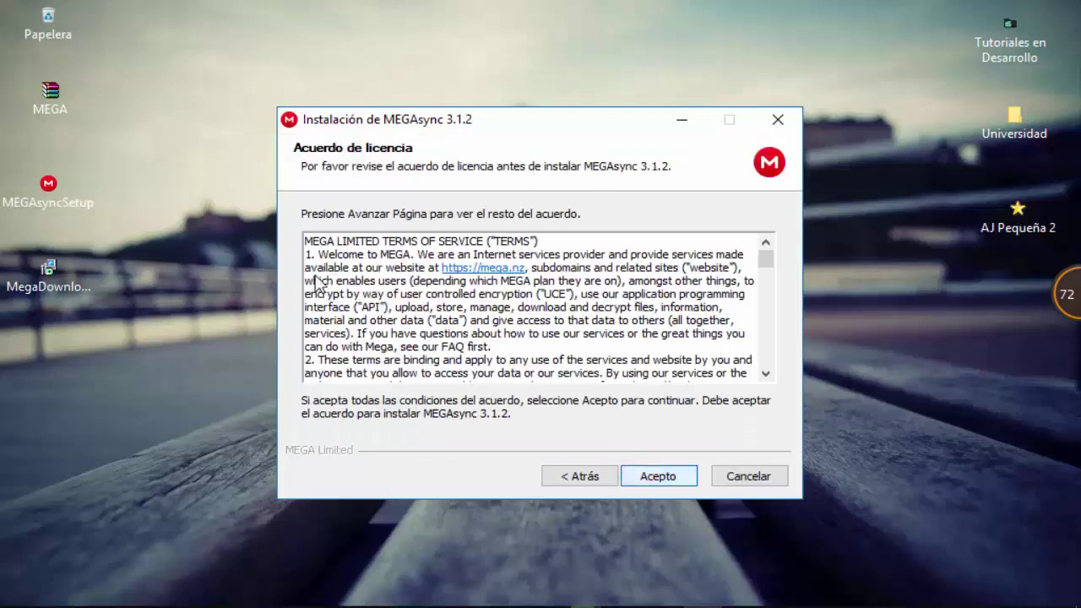
pyautogui.click(658, 478)
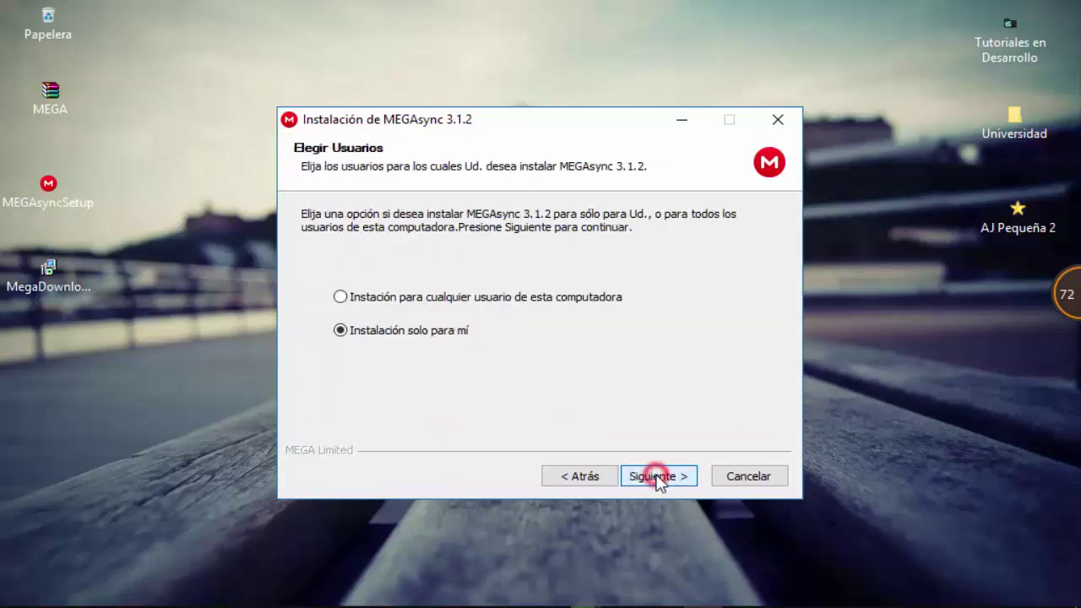
pyautogui.click(343, 331)
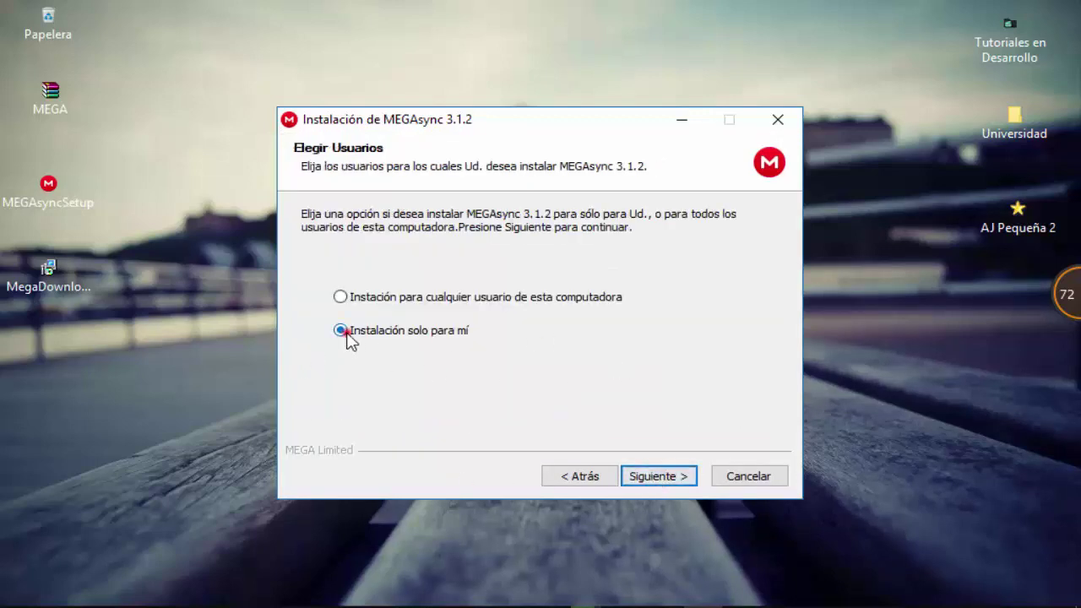
pyautogui.click(655, 477)
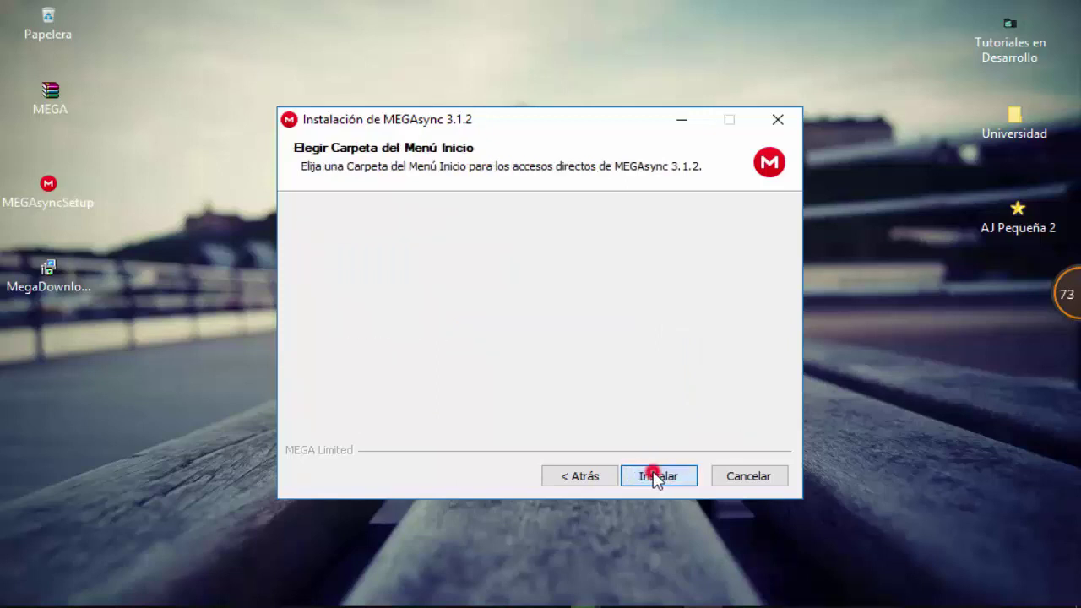
pyautogui.click(642, 477)
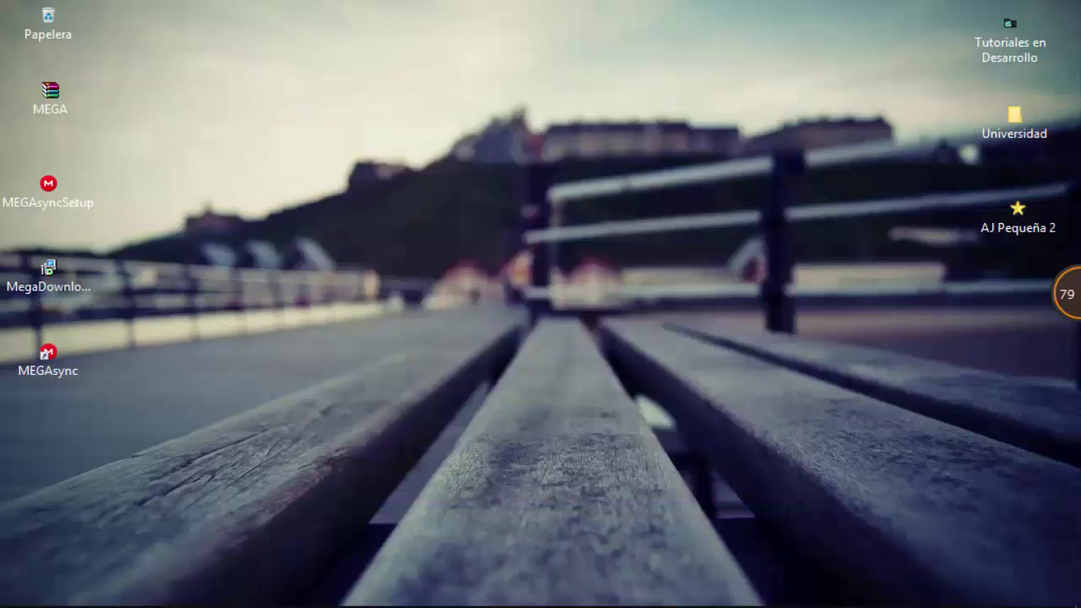
pyautogui.moveTo(805, 605)
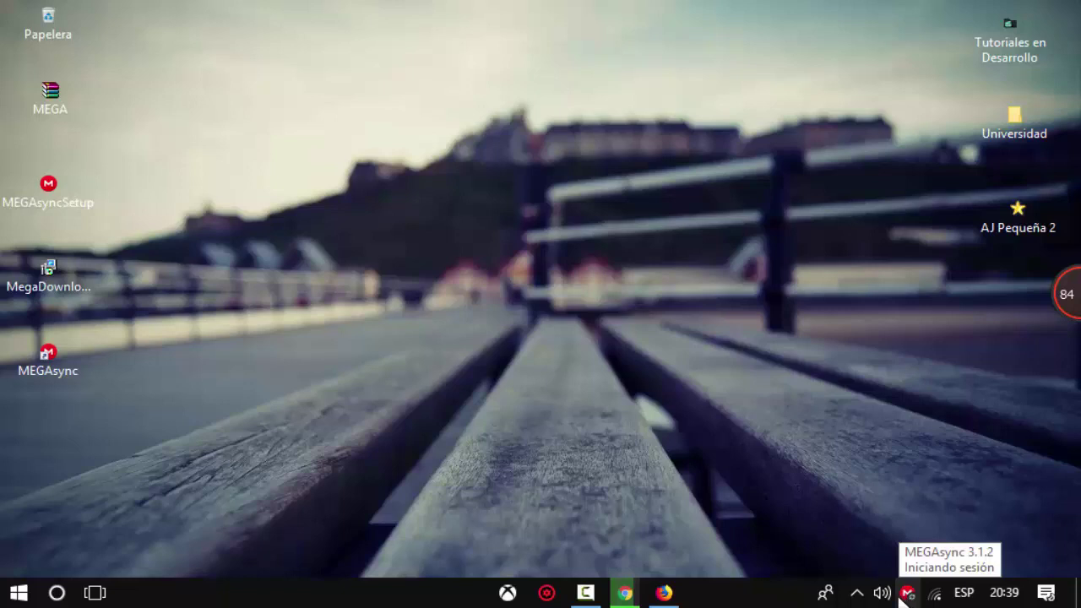
pyautogui.click(857, 593)
pyautogui.click(856, 593)
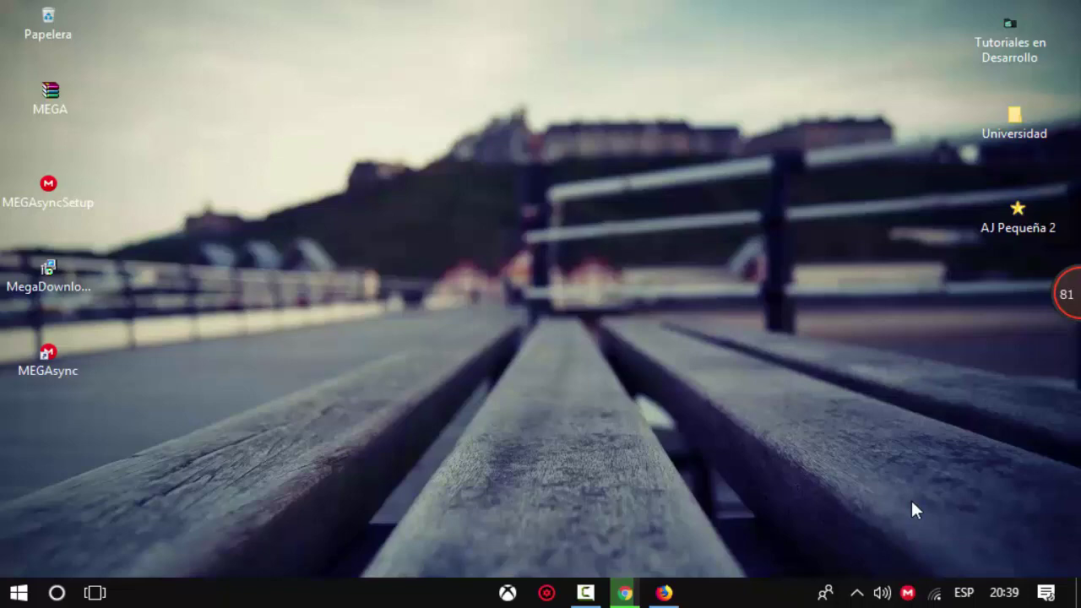
# Bring Chrome forward and load the MEGA website in a new tab.
pyautogui.click(625, 593)
pyautogui.click(443, 18)
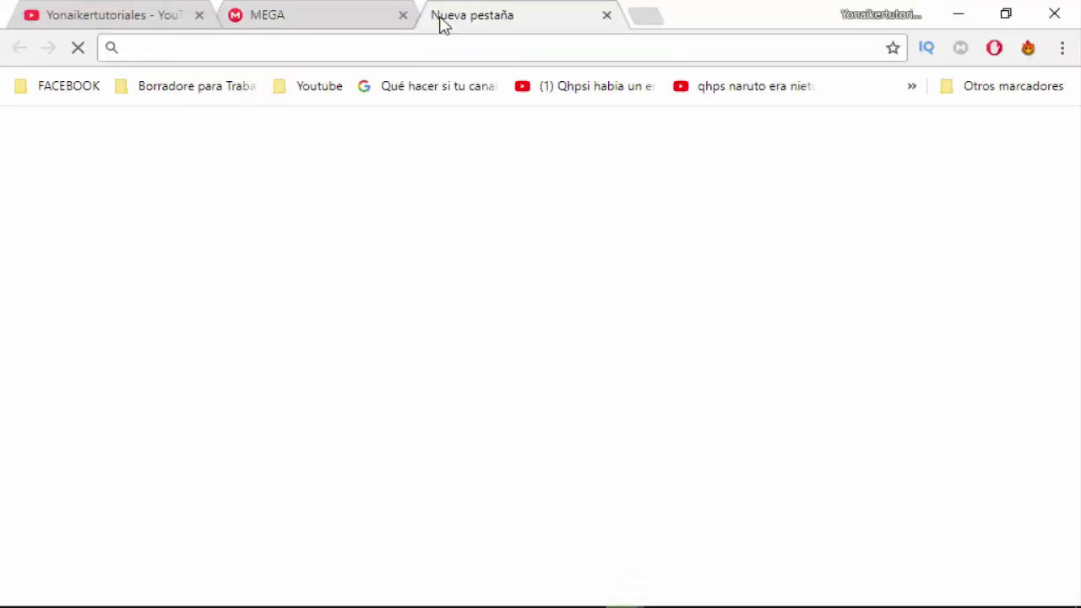
pyautogui.write('mega')
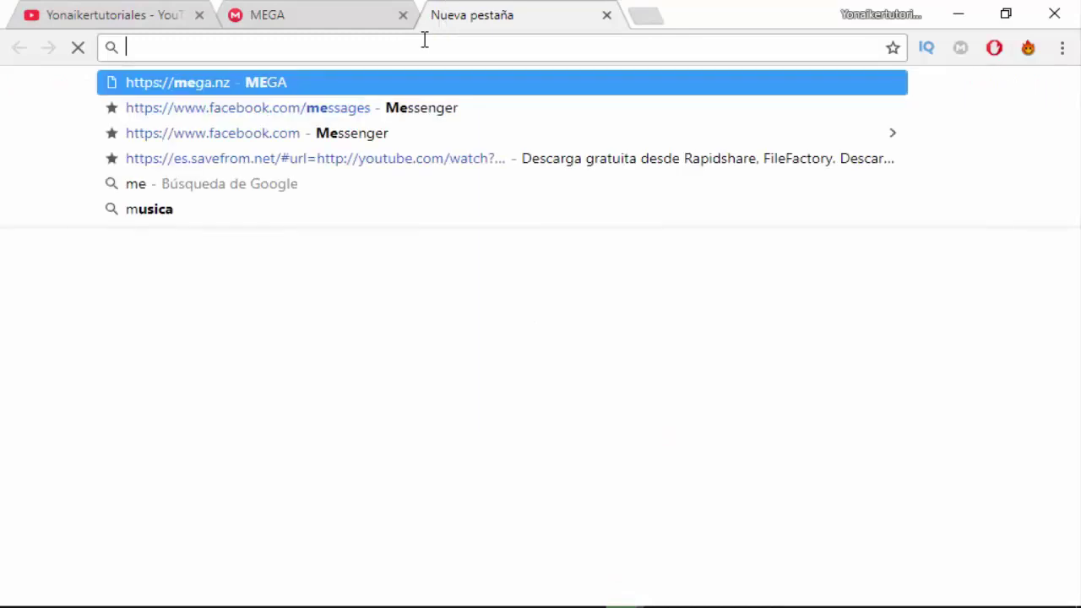
pyautogui.press('Return')
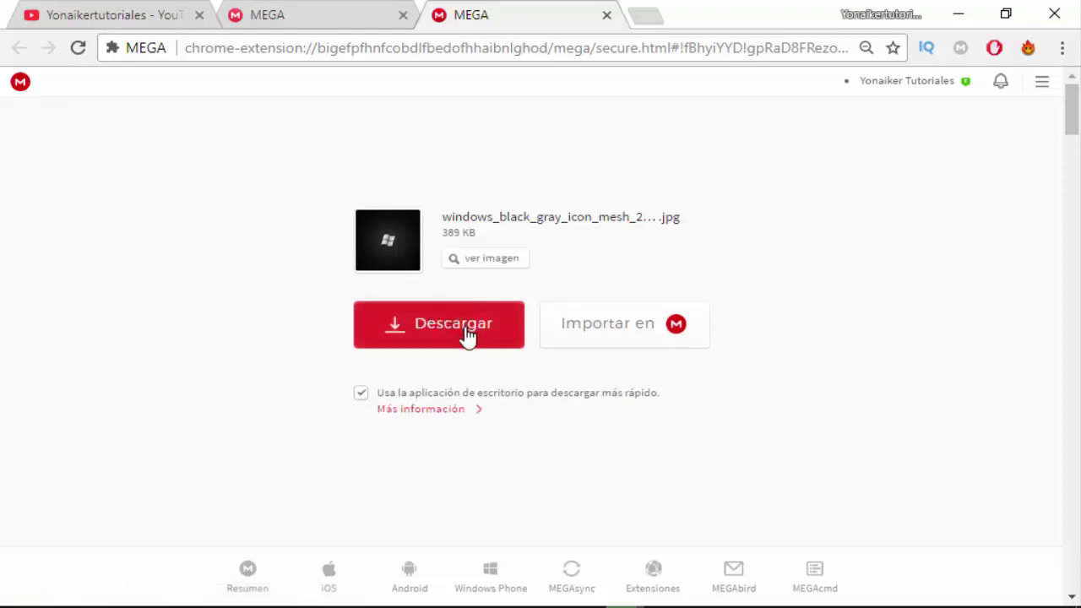
# Download the shared 389 KB JPG image with desktop-app downloading enabled.
pyautogui.click(361, 393)
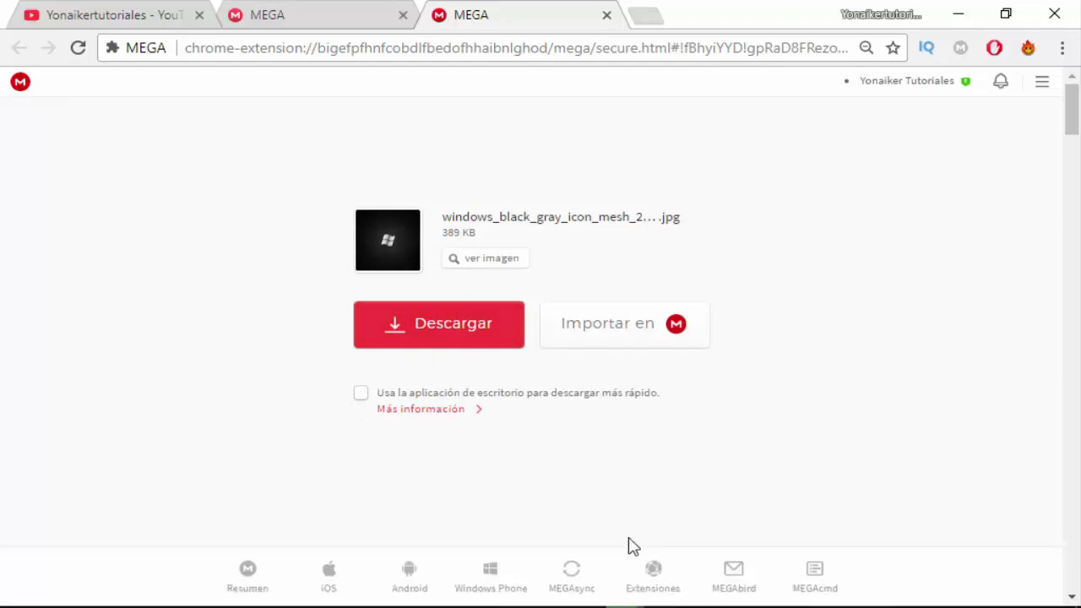
pyautogui.click(360, 394)
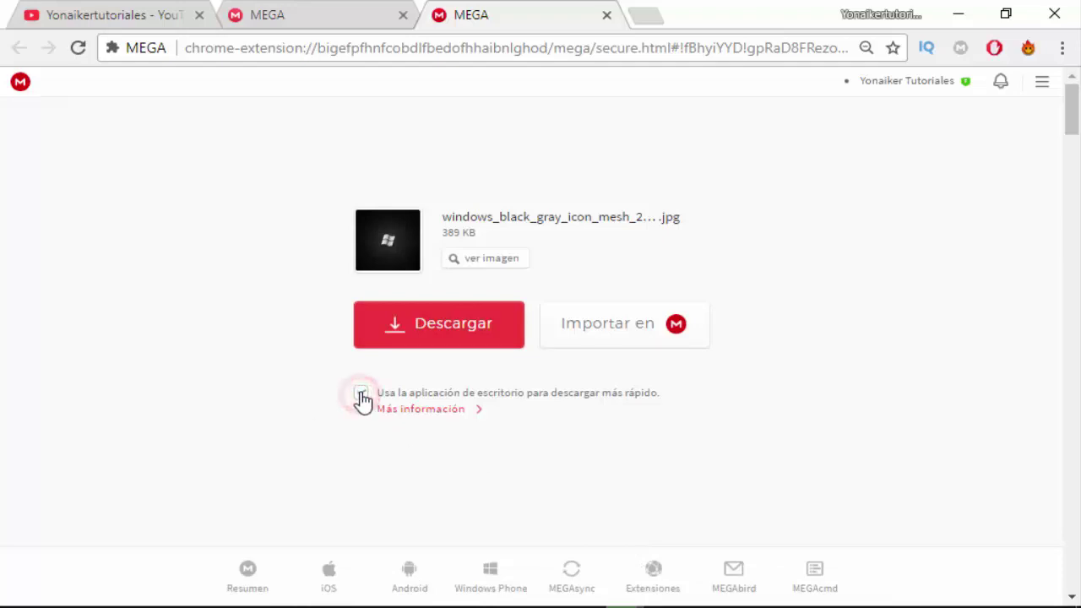
pyautogui.click(429, 334)
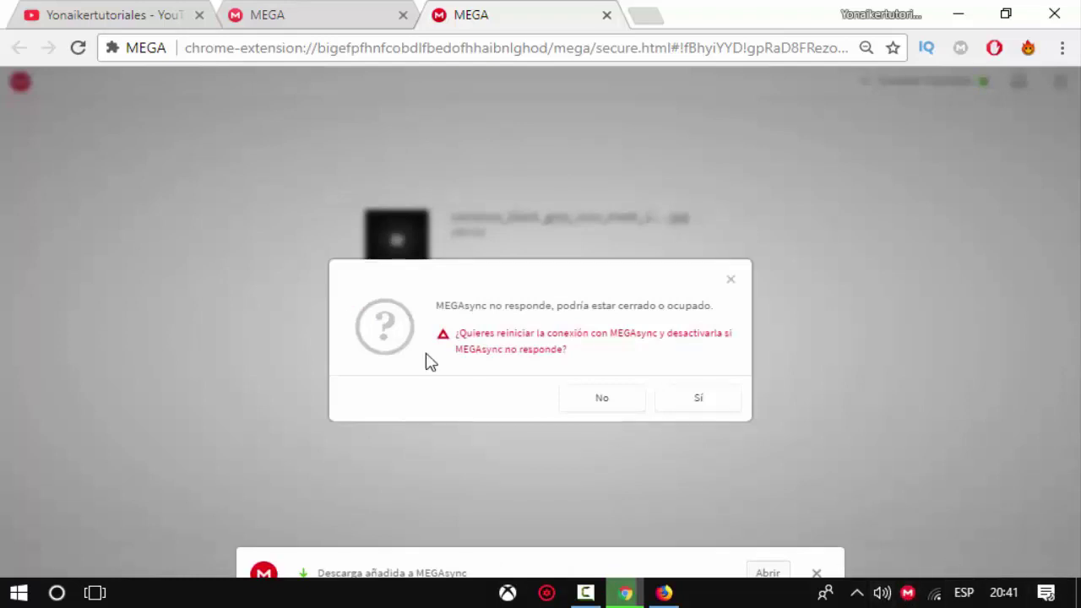
# Confirm restarting the MEGAsync connection and follow the JPG download in the MEGAsync panel.
pyautogui.click(700, 404)
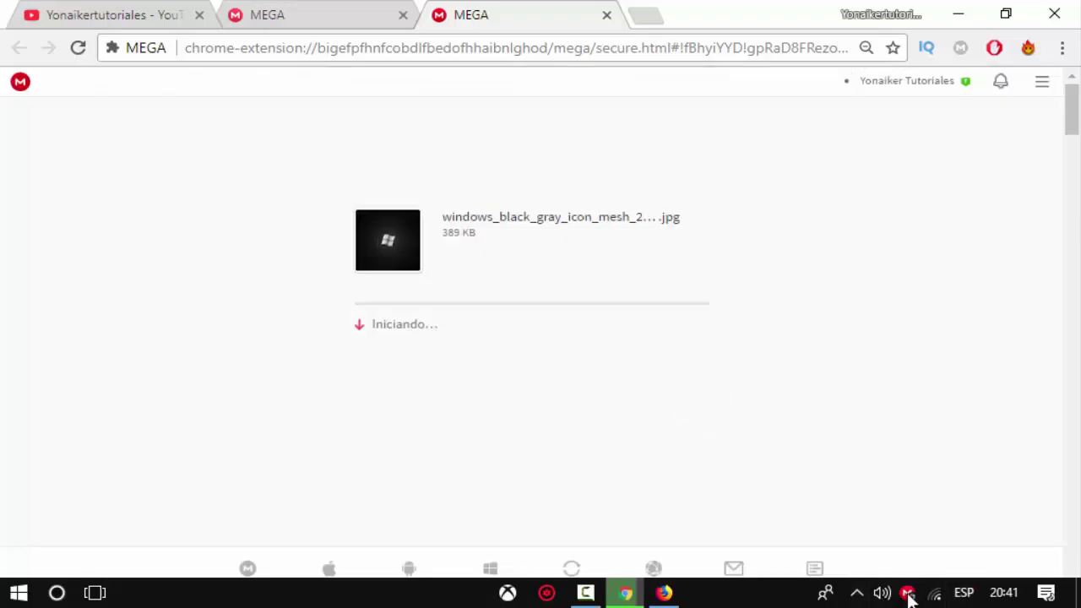
pyautogui.click(908, 595)
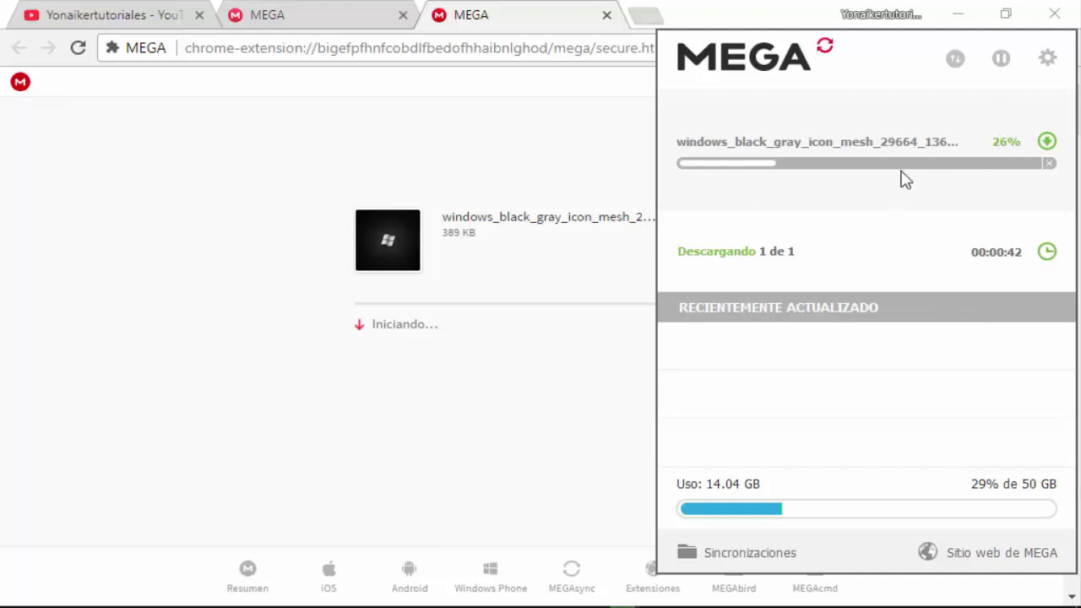
pyautogui.click(593, 417)
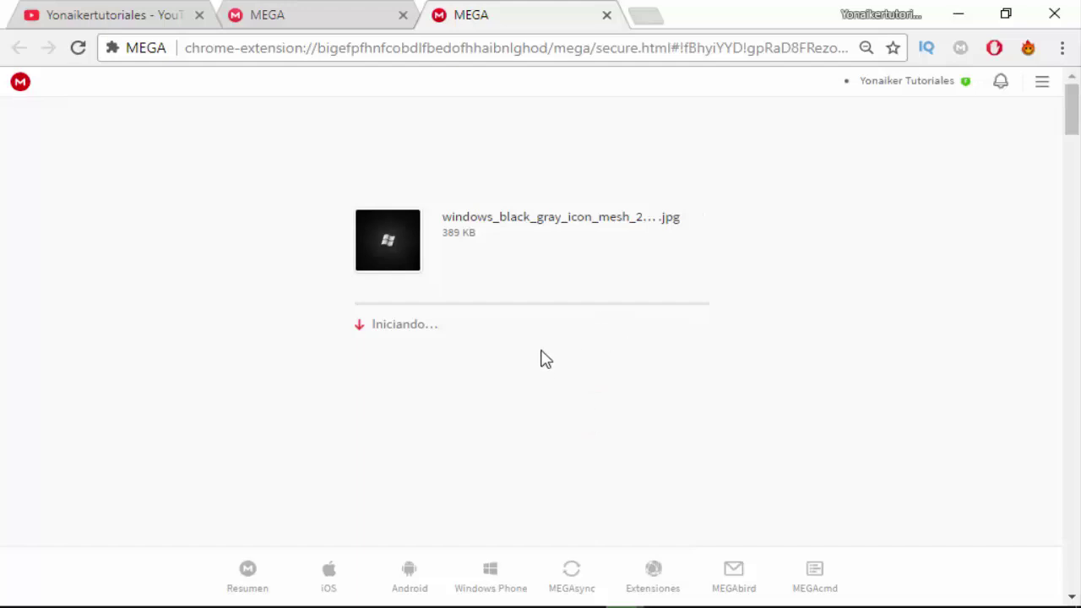
pyautogui.click(623, 380)
pyautogui.moveTo(989, 592)
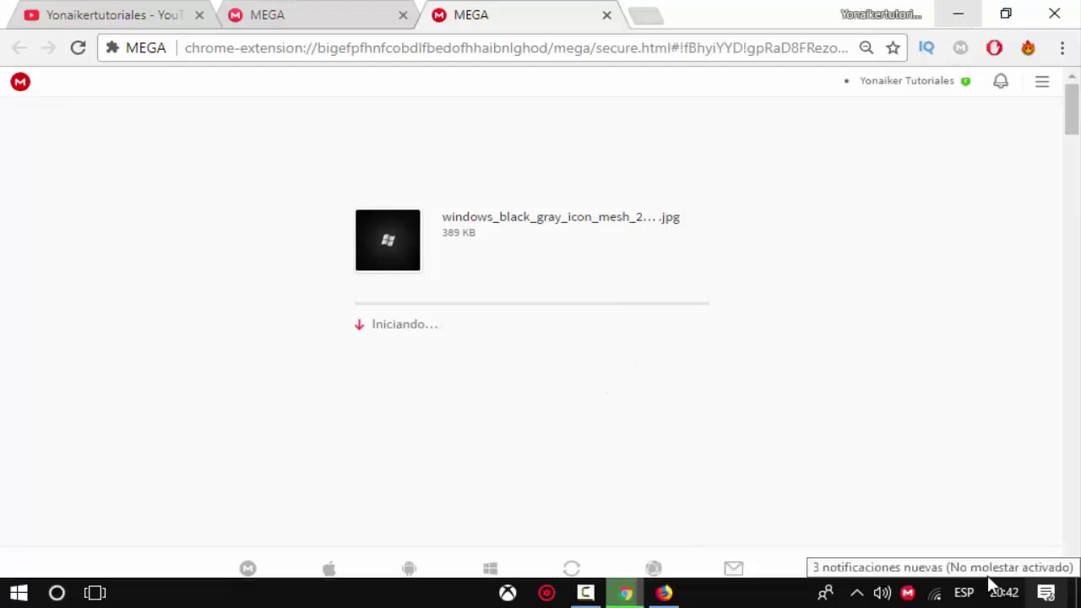
pyautogui.click(908, 594)
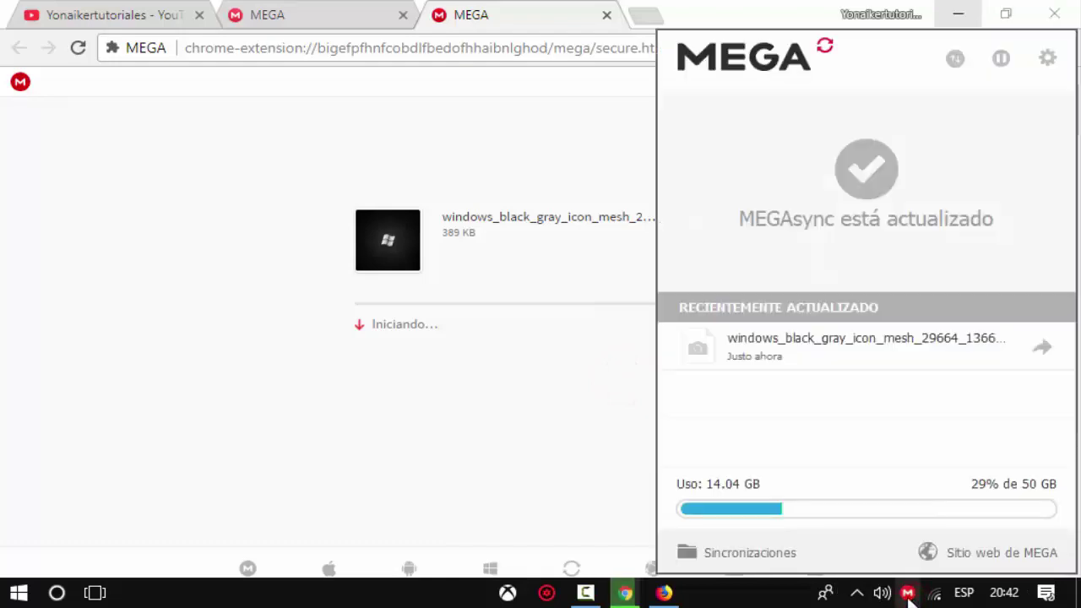
# Minimize Chrome and open the Documentos folder holding MEGAsync Downloads.
pyautogui.click(960, 24)
pyautogui.click(960, 23)
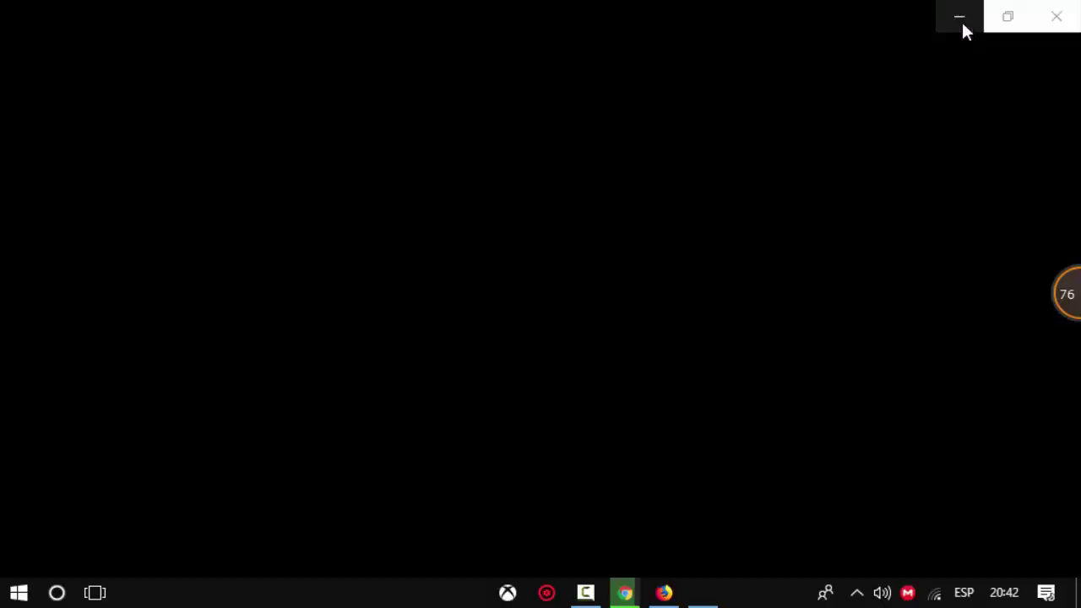
pyautogui.click(962, 19)
pyautogui.moveTo(477, 7)
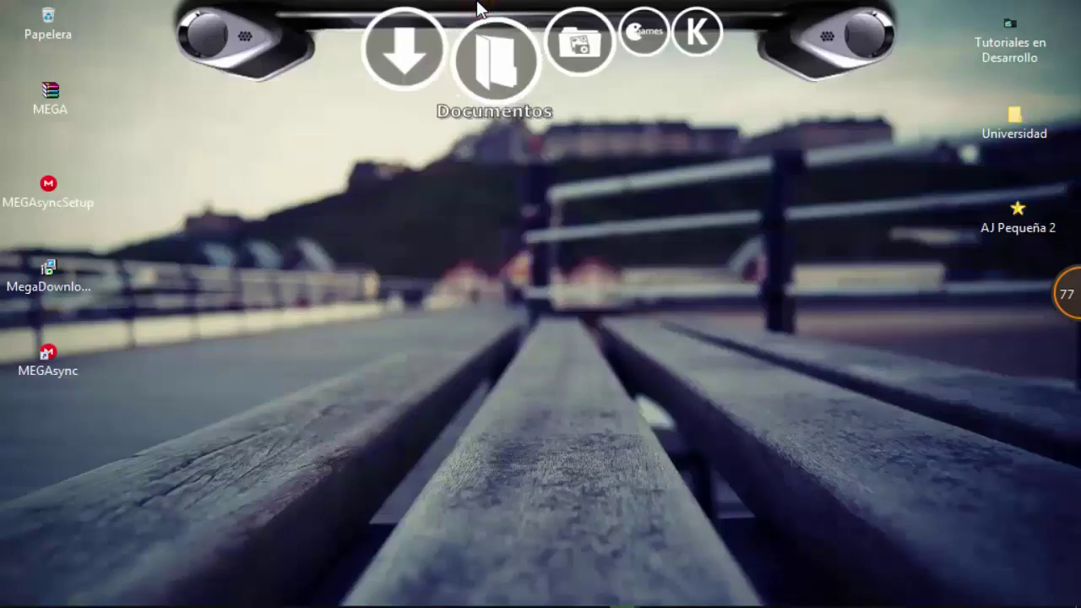
pyautogui.click(477, 9)
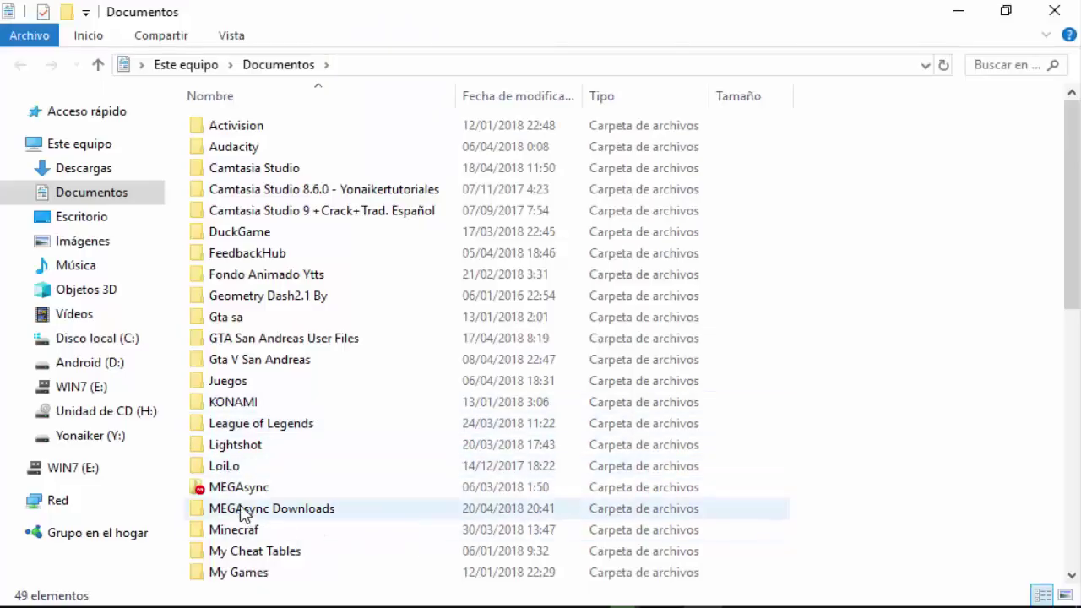